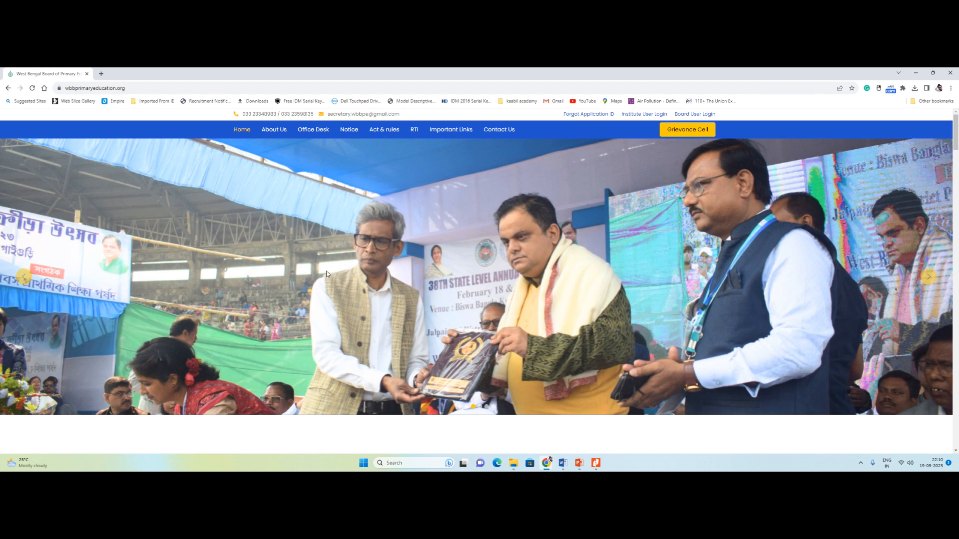
# Go to the board website's Important Links page
pyautogui.click(448, 131)
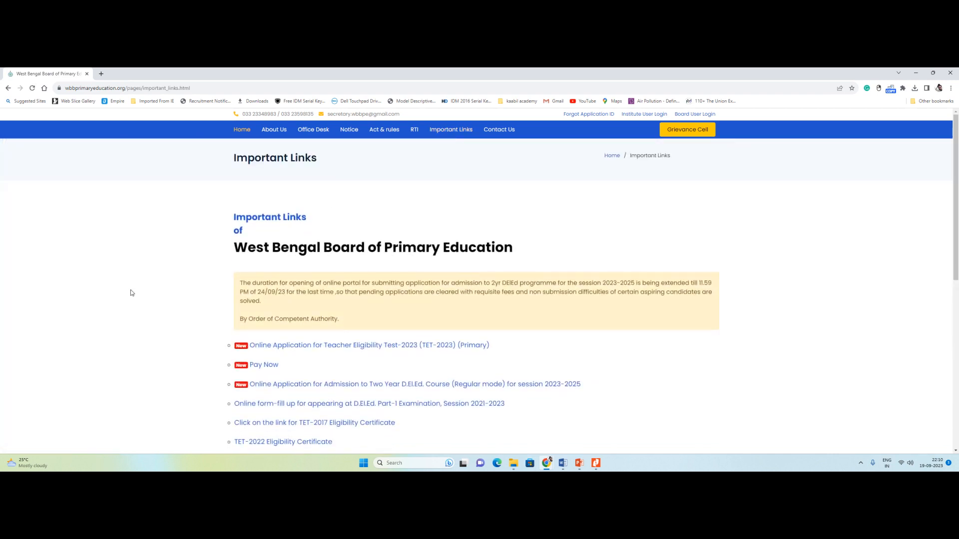
# Open the 'Online Application for Teacher Eligibility Test-2023 (TET-2023) (Primary)' link
pyautogui.scroll(-2, 148, 324)
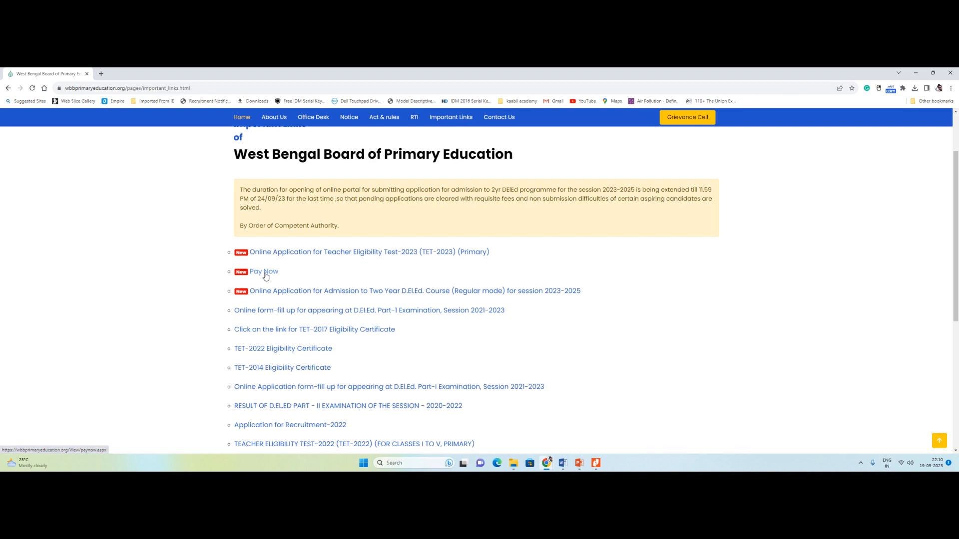
pyautogui.click(287, 253)
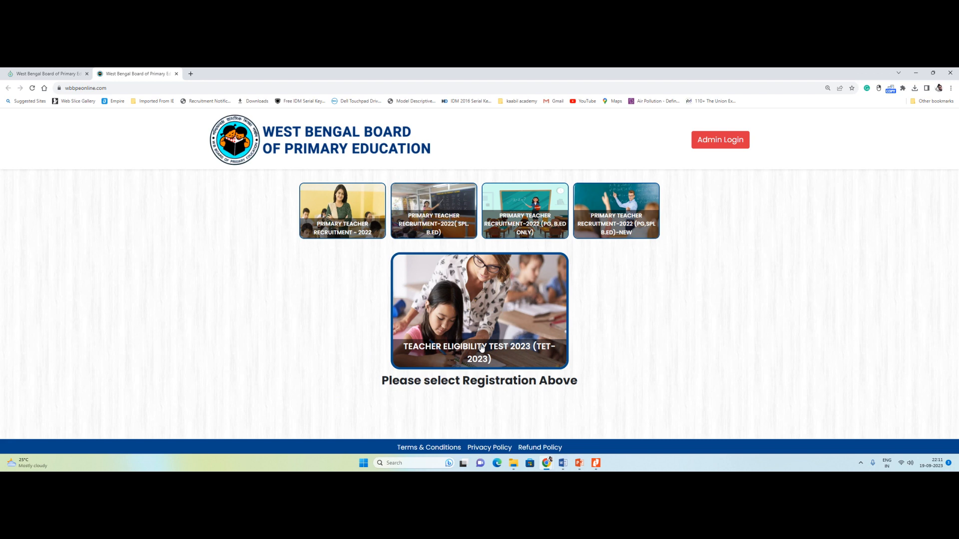
# Enter the TEACHER ELIGIBILITY TEST 2023 section and start the TET-2023 application
pyautogui.click(482, 348)
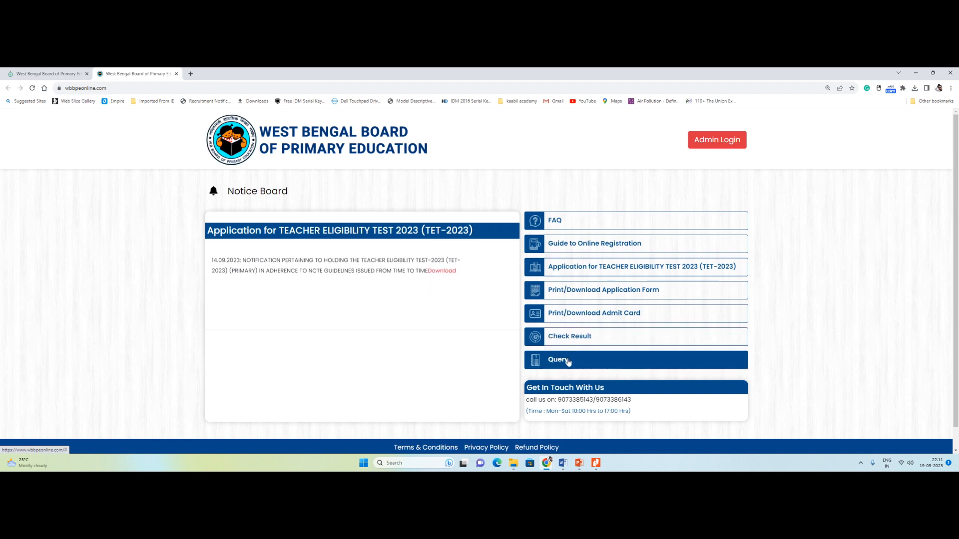
pyautogui.moveTo(525, 400); pyautogui.dragTo(645, 404)
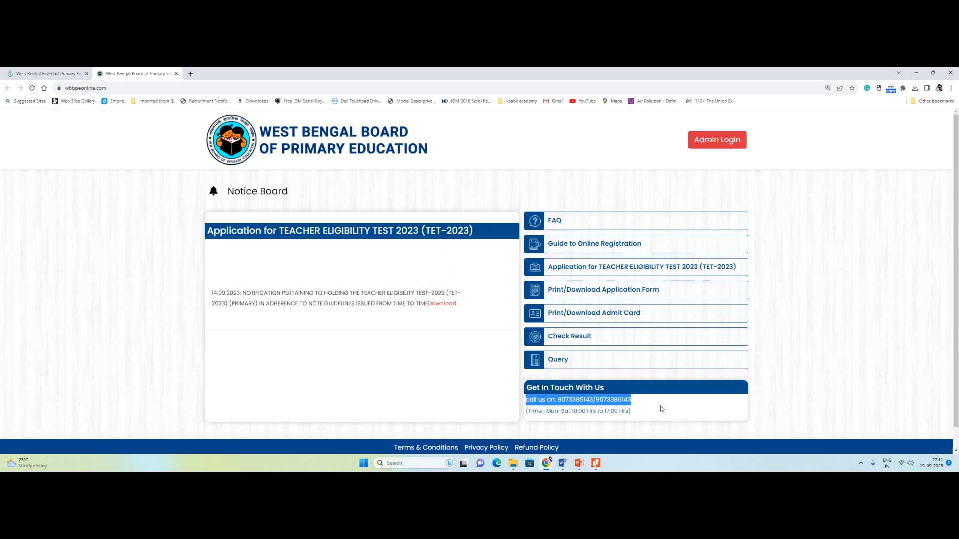
pyautogui.click(662, 409)
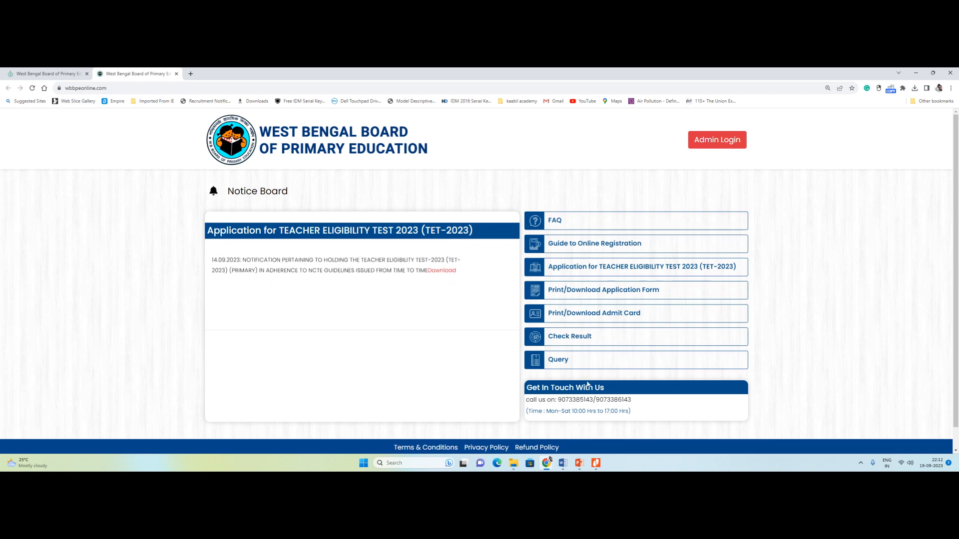
pyautogui.click(563, 270)
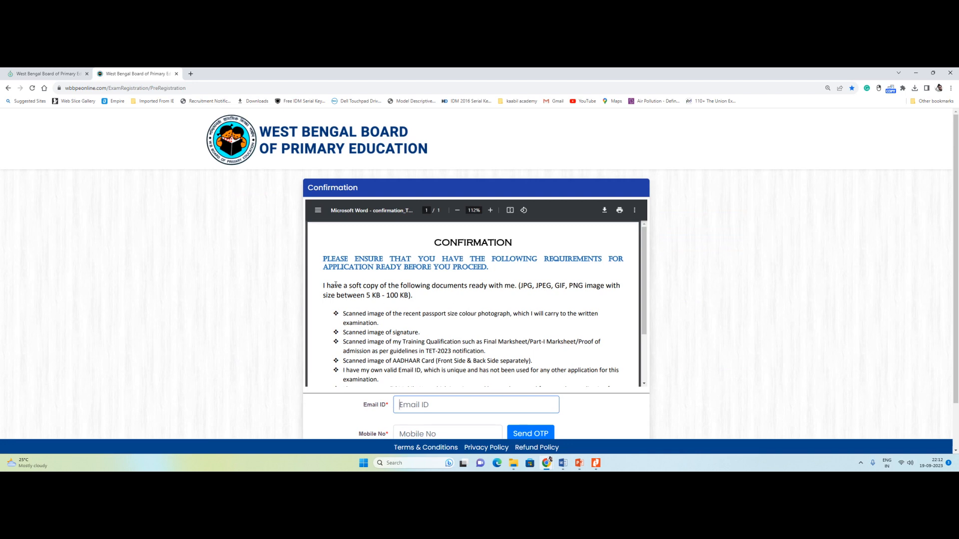
pyautogui.moveTo(321, 284); pyautogui.dragTo(625, 289)
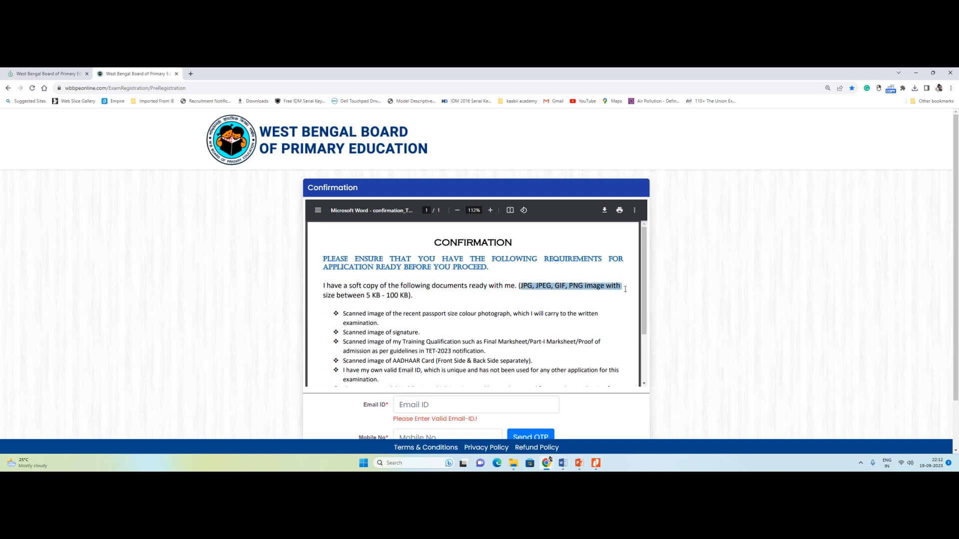
pyautogui.moveTo(361, 296); pyautogui.dragTo(408, 294)
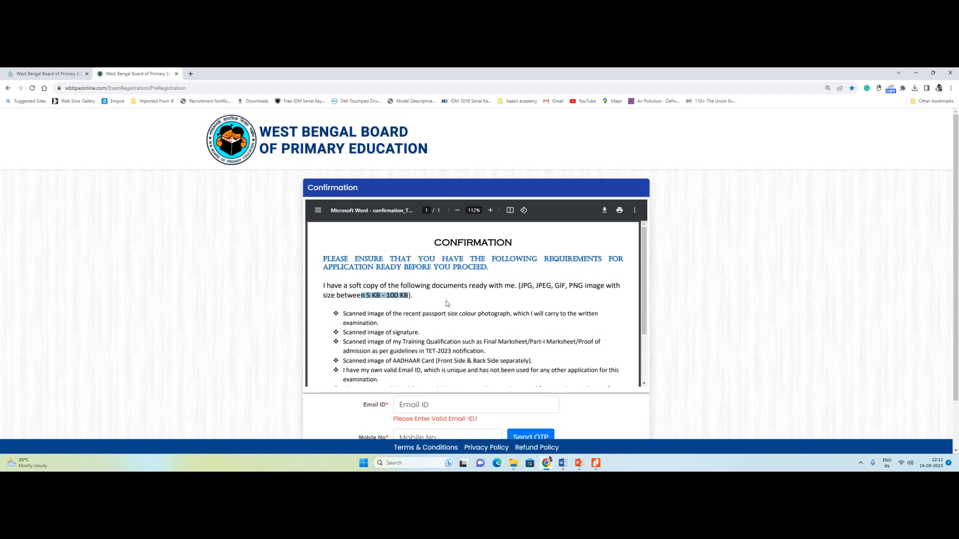
pyautogui.click(344, 314)
pyautogui.moveTo(344, 315); pyautogui.dragTo(382, 323)
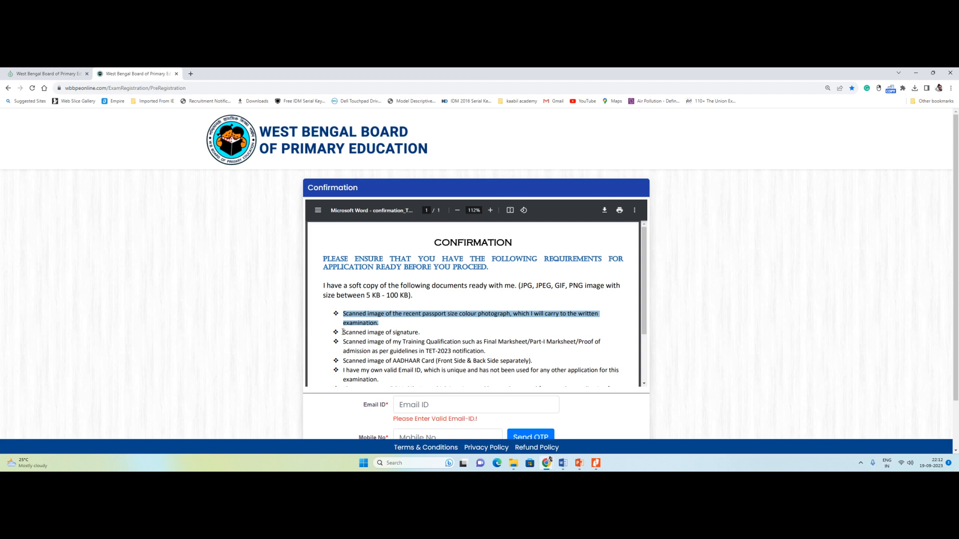
pyautogui.moveTo(343, 332); pyautogui.dragTo(426, 334)
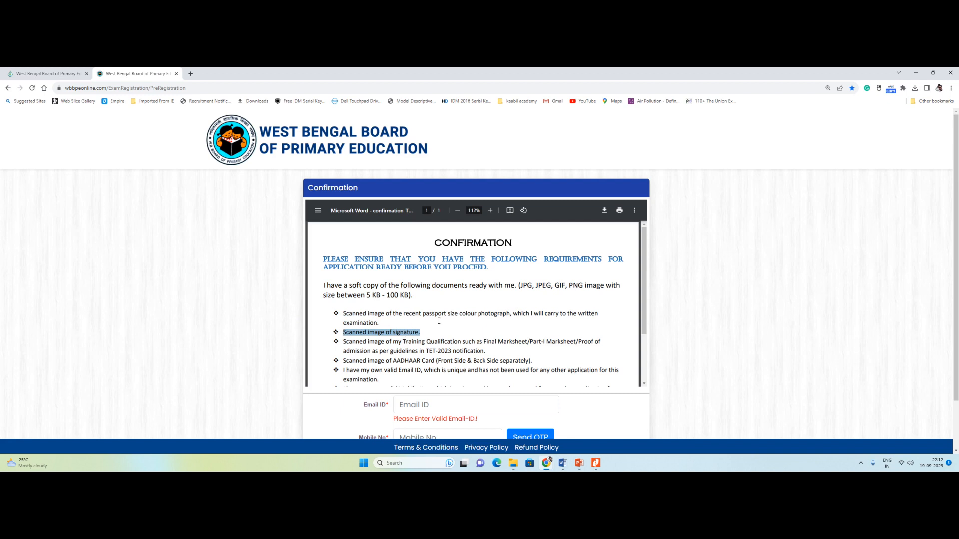
pyautogui.moveTo(366, 295); pyautogui.dragTo(417, 298)
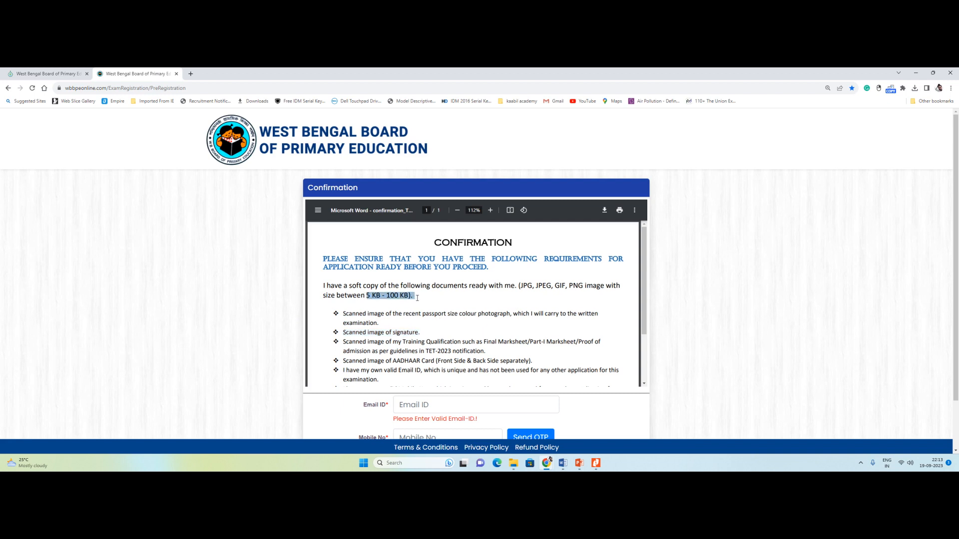
pyautogui.scroll(-1, 386, 352)
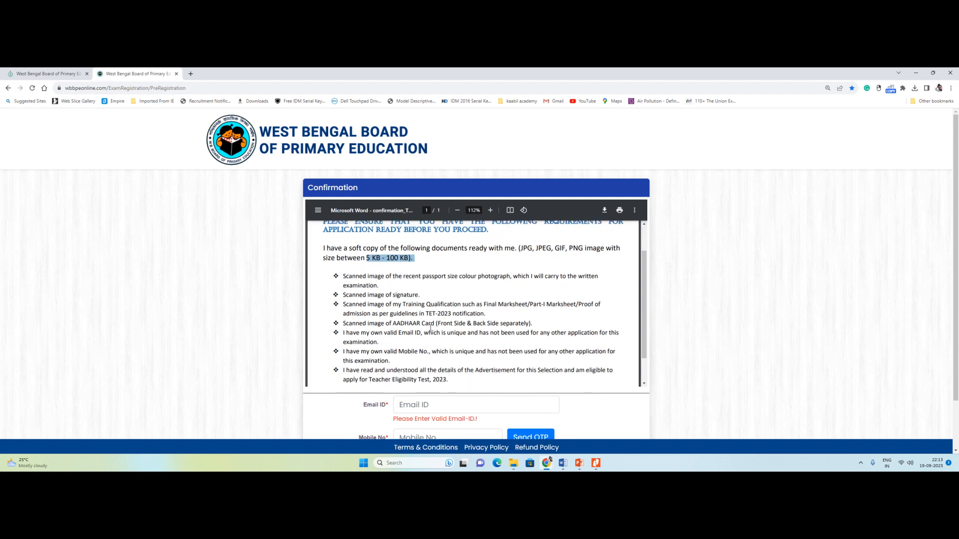
pyautogui.moveTo(400, 304); pyautogui.dragTo(524, 301)
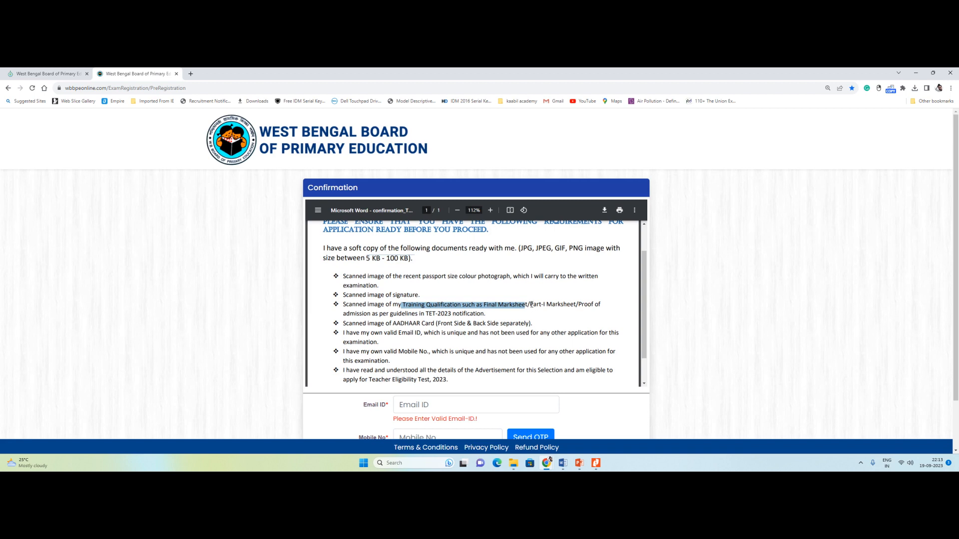
pyautogui.click(489, 304)
pyautogui.moveTo(480, 305)
pyautogui.mouseDown()
pyautogui.moveTo(603, 305)
pyautogui.moveTo(374, 317)
pyautogui.moveTo(455, 324)
pyautogui.moveTo(484, 315)
pyautogui.mouseUp()
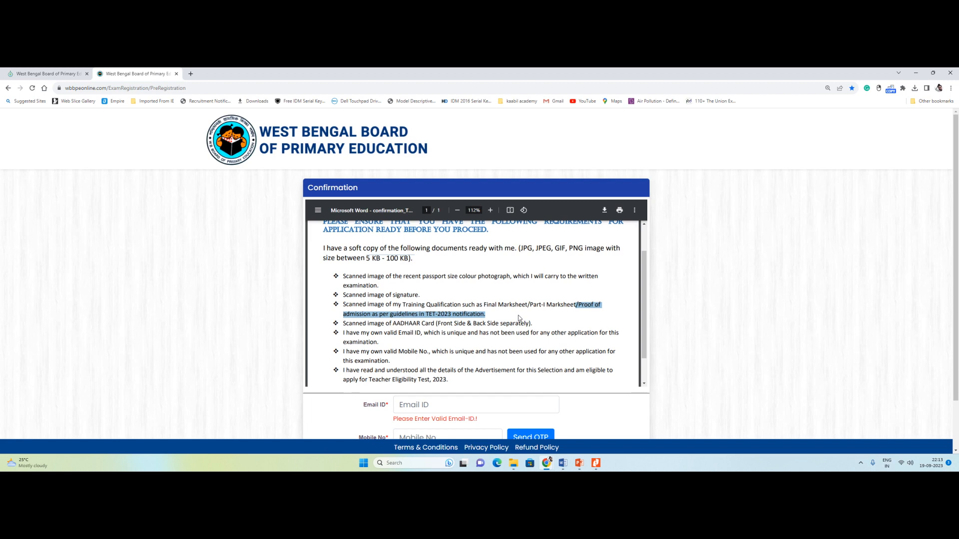
pyautogui.moveTo(583, 305); pyautogui.dragTo(610, 304)
pyautogui.moveTo(352, 315)
pyautogui.mouseDown()
pyautogui.moveTo(369, 315)
pyautogui.moveTo(344, 316)
pyautogui.mouseUp()
pyautogui.moveTo(423, 312); pyautogui.dragTo(495, 313)
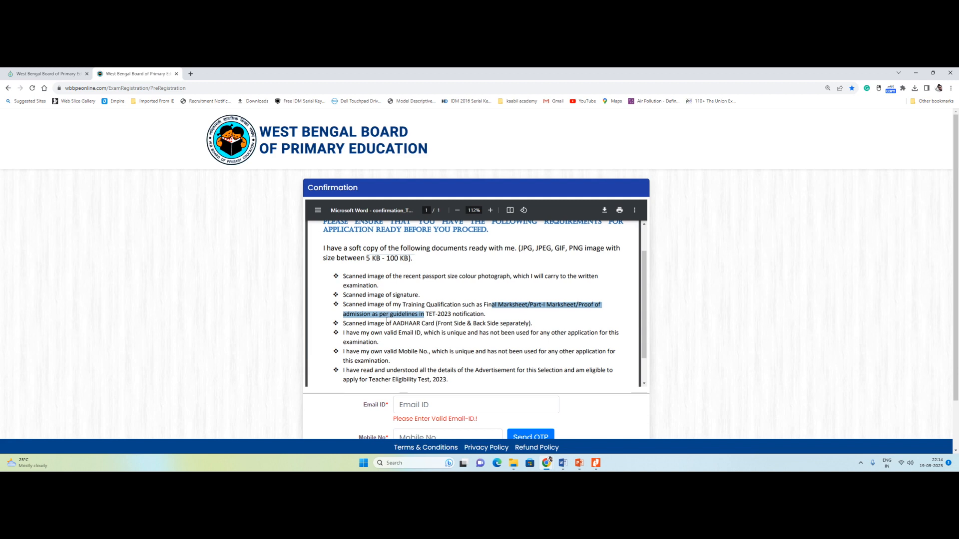
pyautogui.moveTo(436, 324); pyautogui.dragTo(509, 325)
pyautogui.click(558, 323)
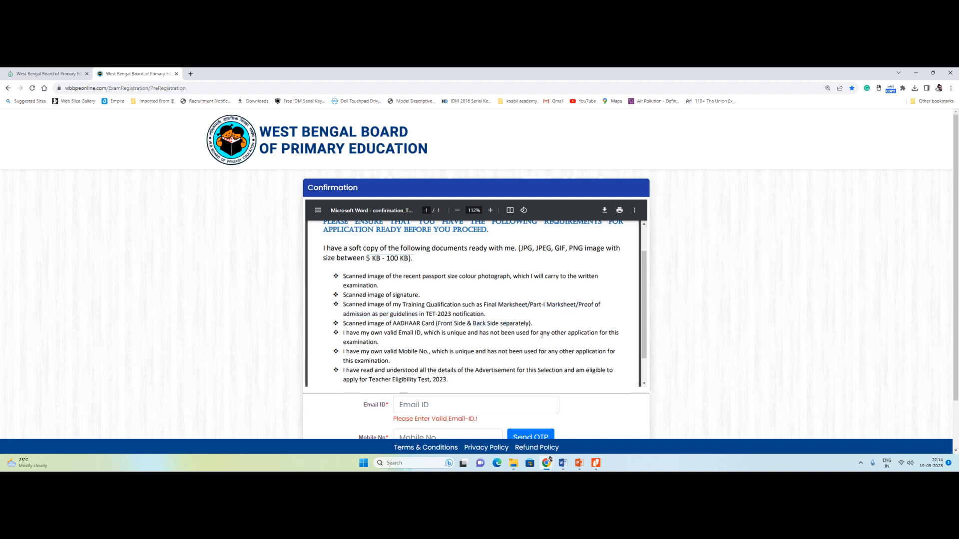
pyautogui.moveTo(385, 332); pyautogui.dragTo(423, 336)
pyautogui.moveTo(551, 334); pyautogui.dragTo(607, 333)
pyautogui.click(334, 346)
pyautogui.moveTo(384, 351); pyautogui.dragTo(426, 350)
pyautogui.moveTo(343, 373); pyautogui.dragTo(613, 372)
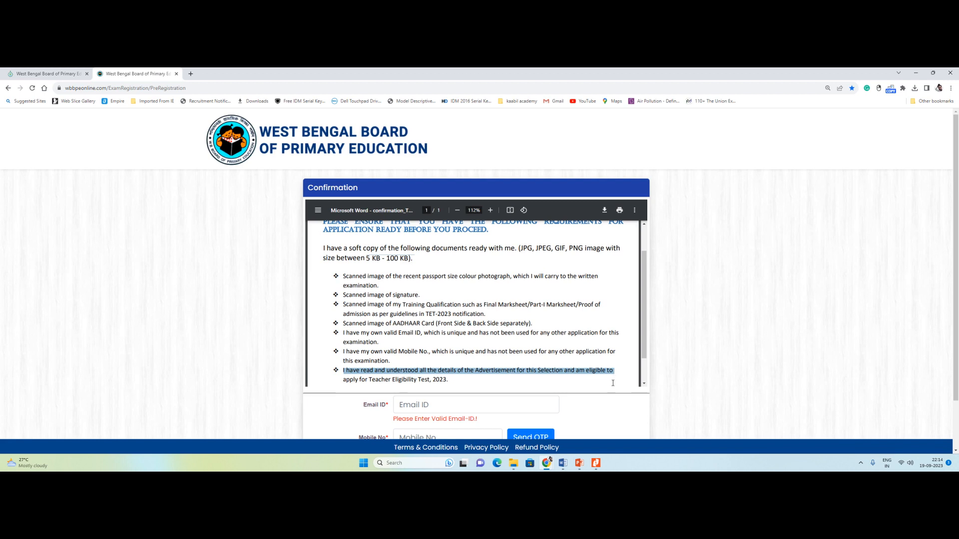
pyautogui.moveTo(451, 381); pyautogui.dragTo(336, 379)
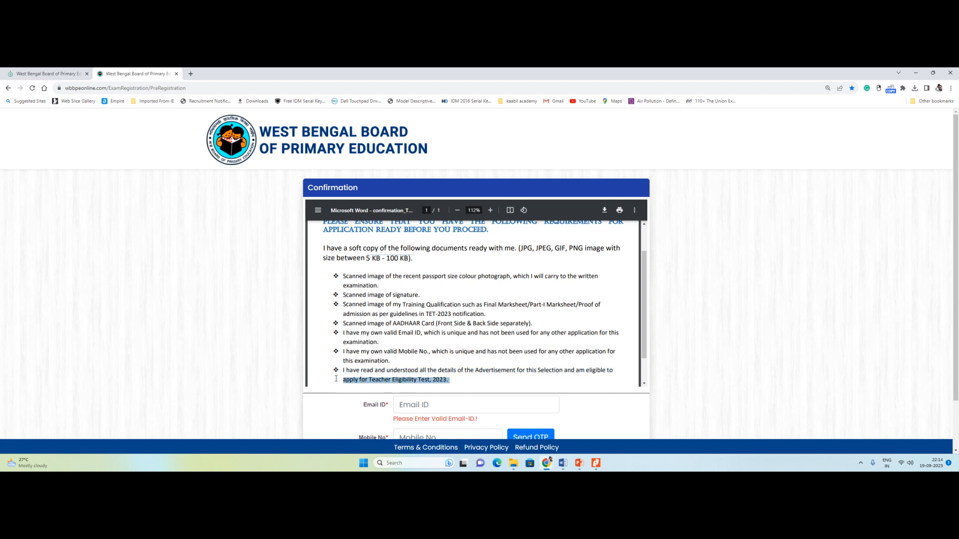
pyautogui.scroll(-3, 336, 379)
pyautogui.click(403, 349)
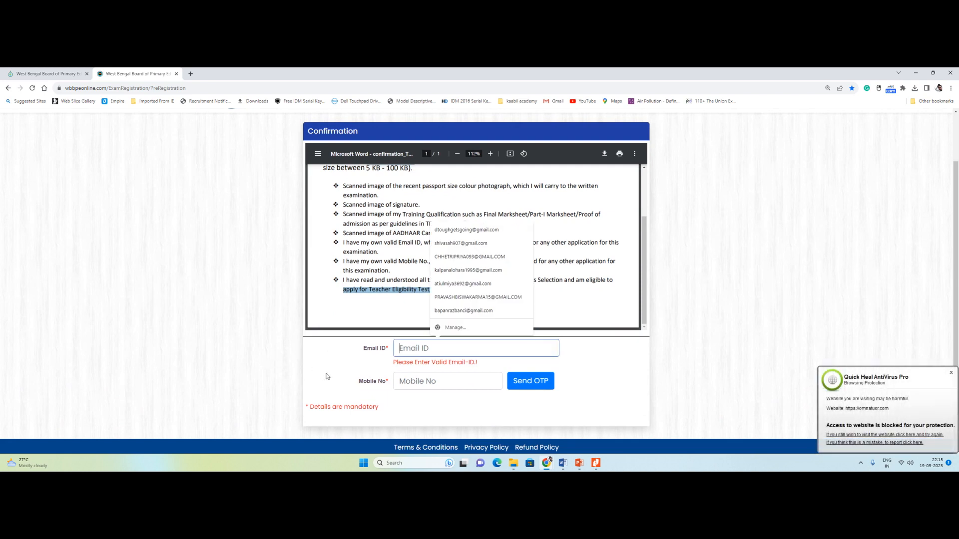
# Fill in the saved e-mail and the applicant's mobile number, then request an OTP
pyautogui.click(466, 229)
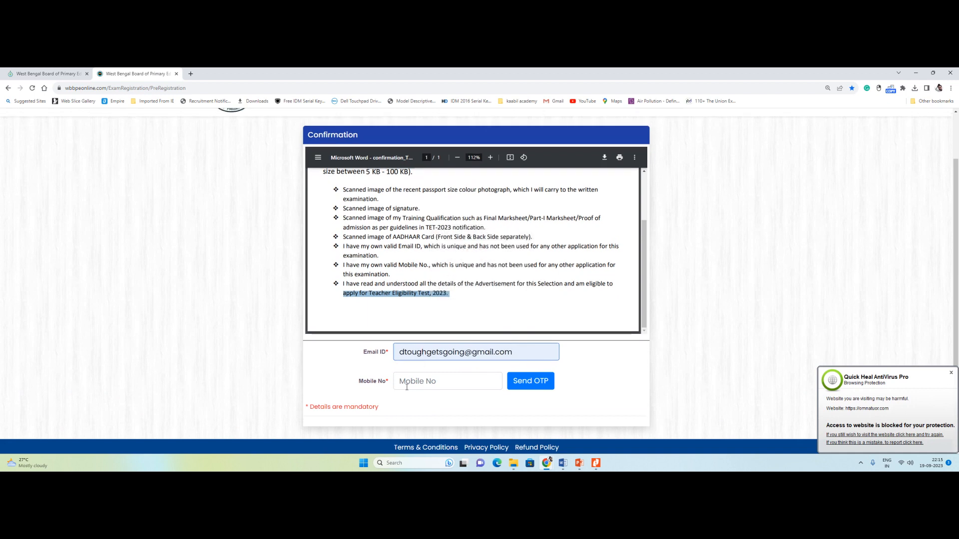
pyautogui.click(407, 386)
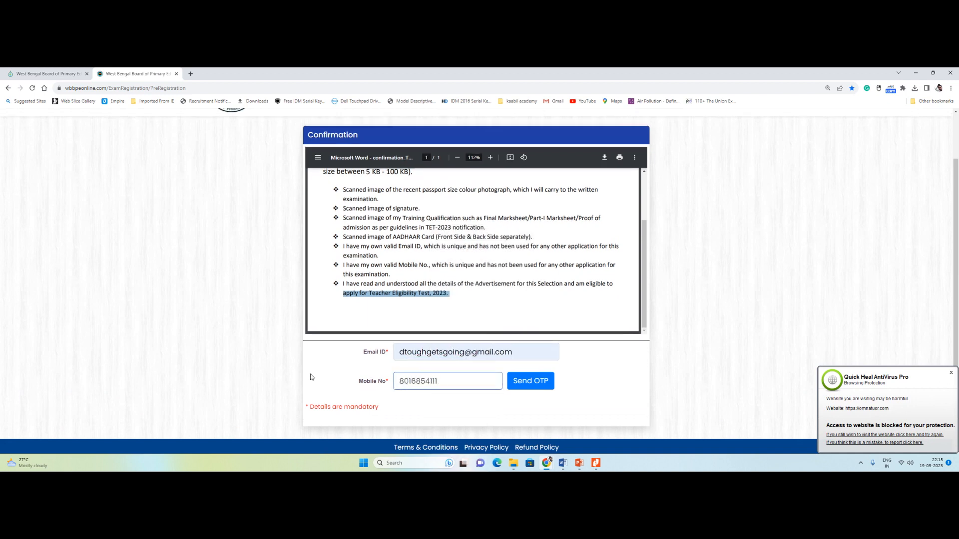
pyautogui.click(527, 388)
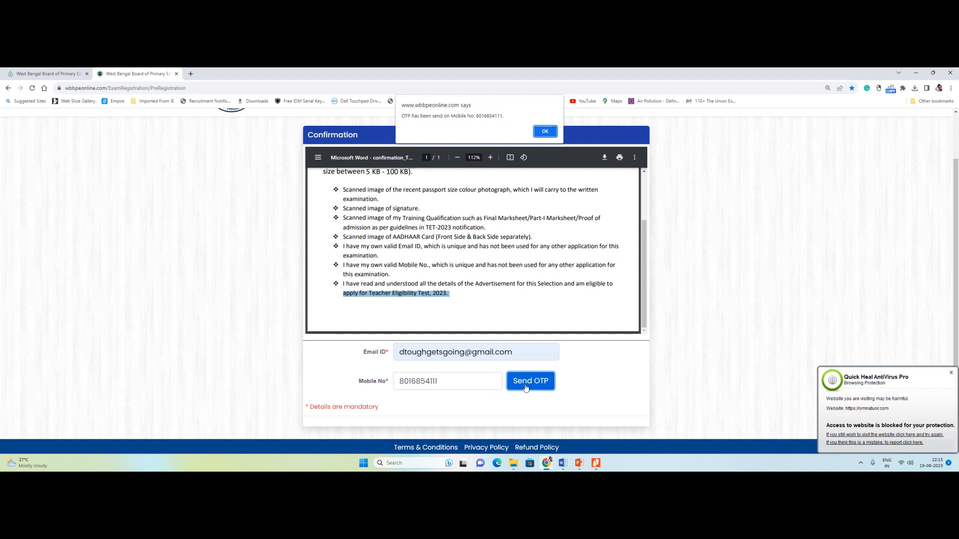
pyautogui.click(545, 131)
# Enter the received verification code and submit the contact details
pyautogui.click(408, 415)
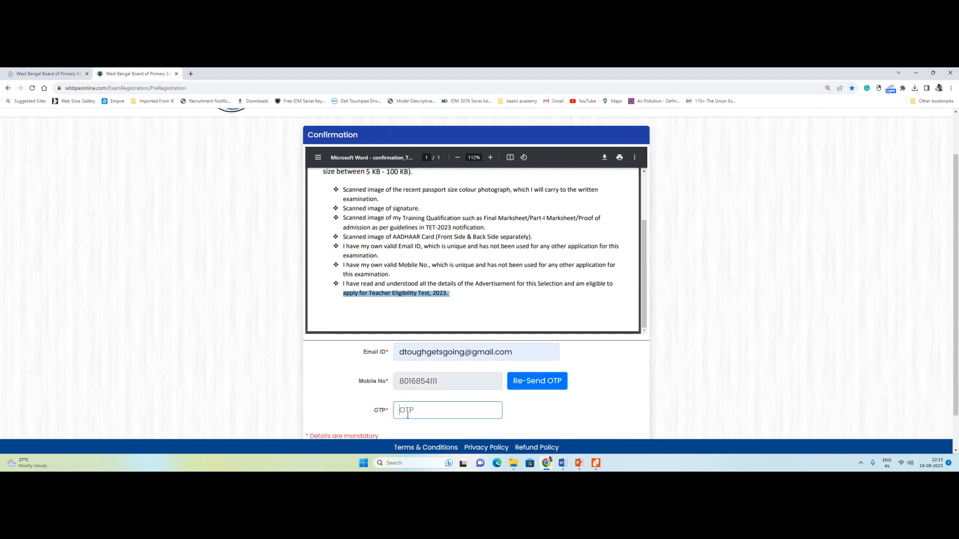
pyautogui.click(401, 410)
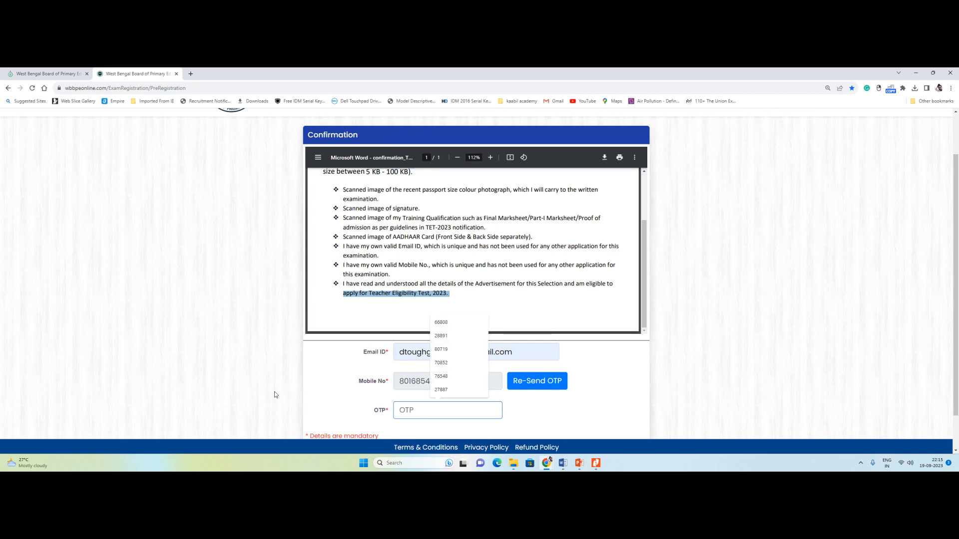
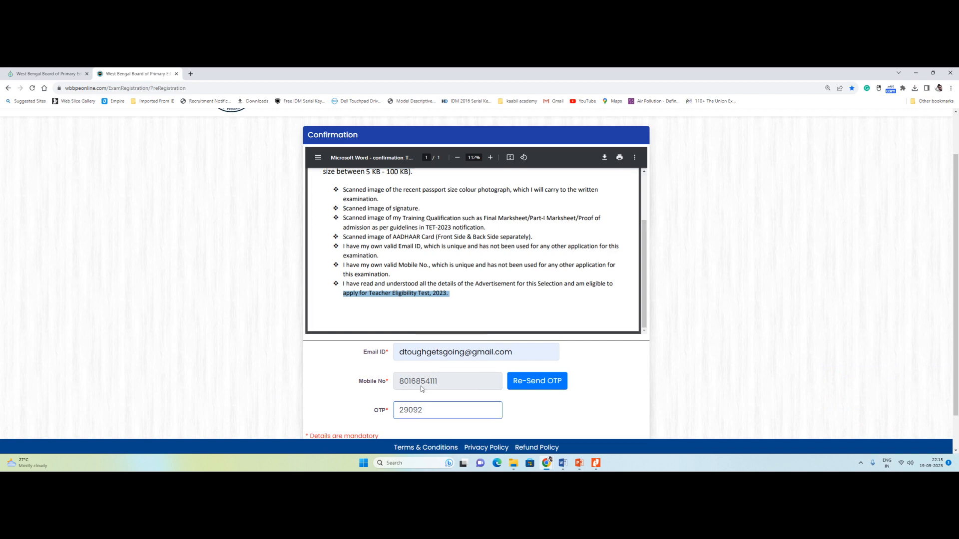
pyautogui.scroll(-1, 420, 386)
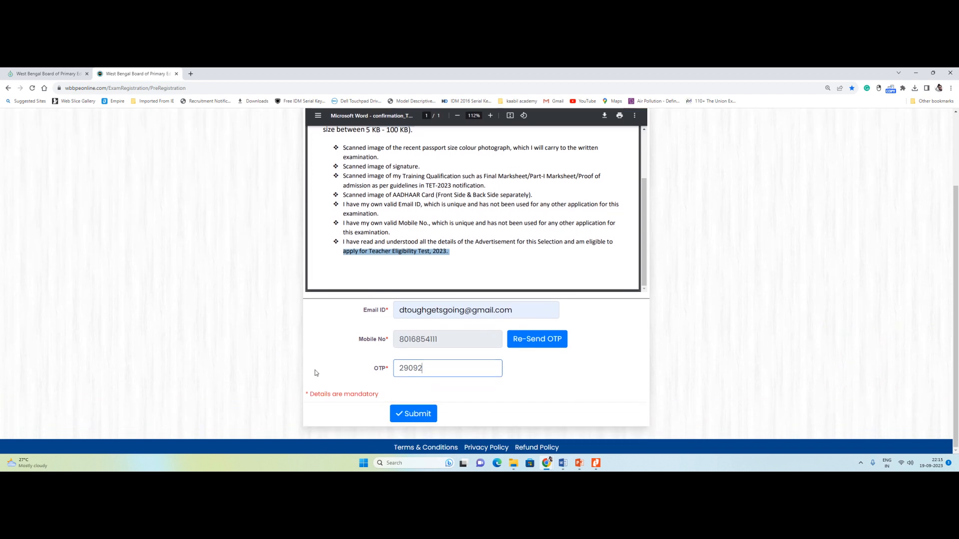
pyautogui.click(415, 414)
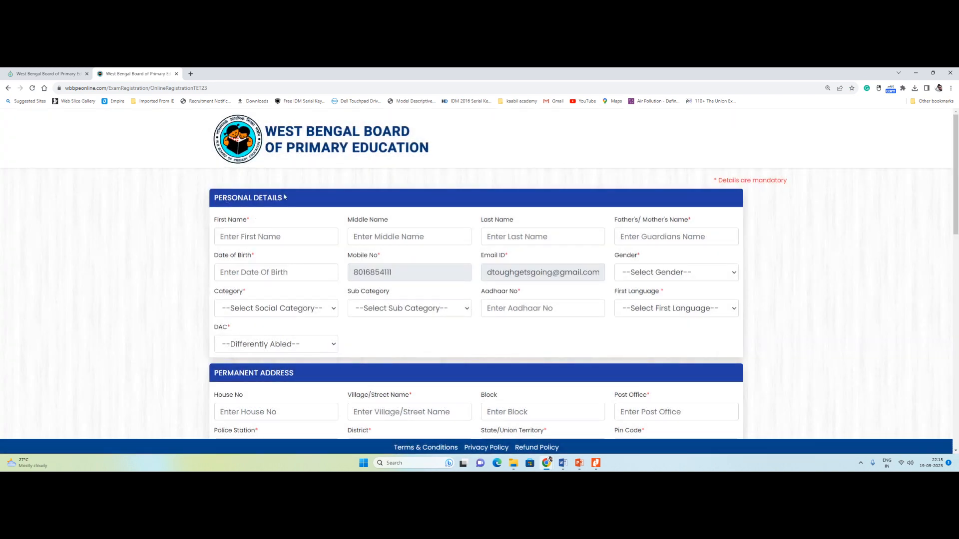
# Enter the applicant's first name, last name and parent's name
pyautogui.click(239, 238)
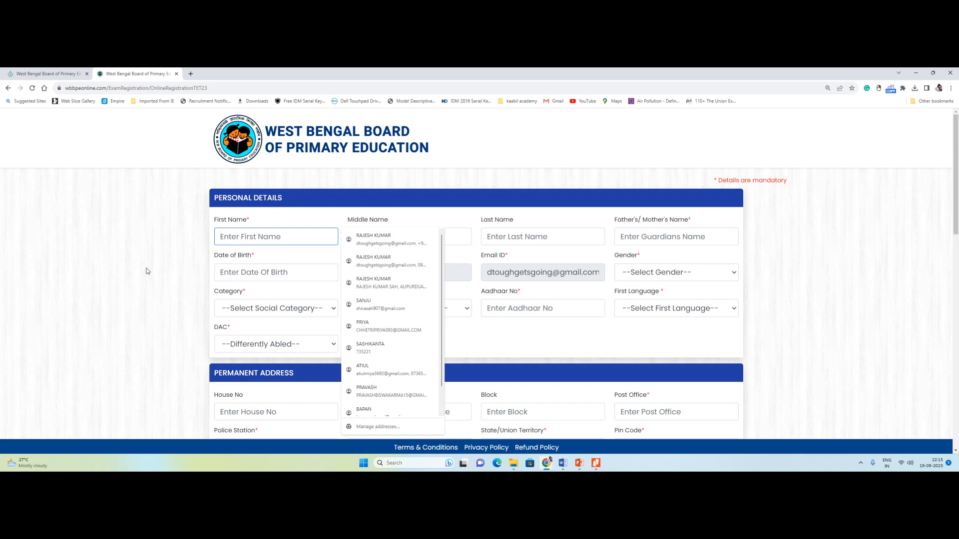
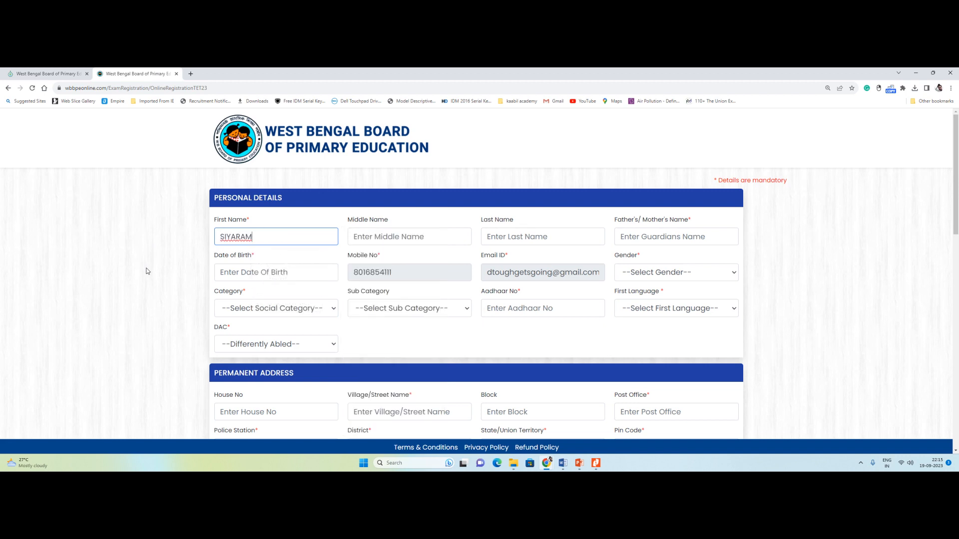
pyautogui.press('Tab')
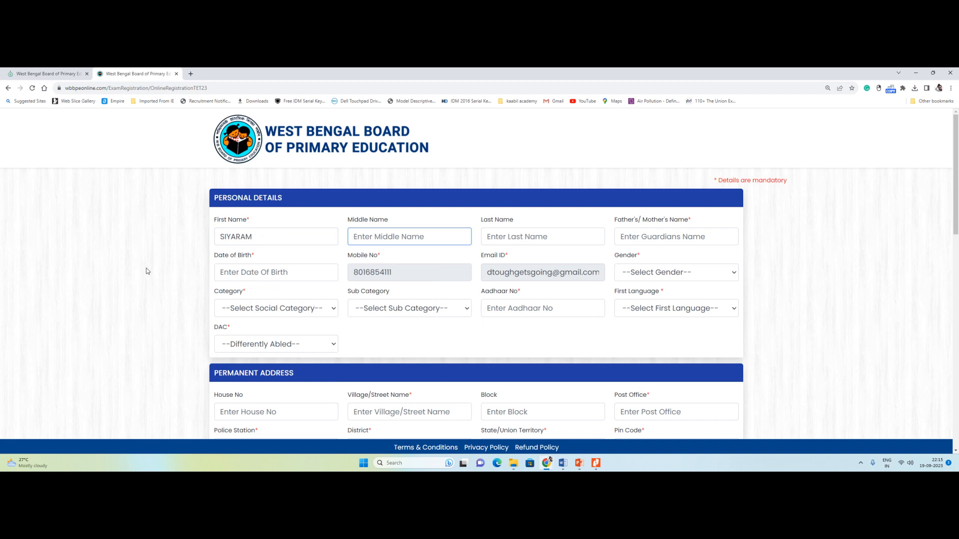
pyautogui.press('Tab')
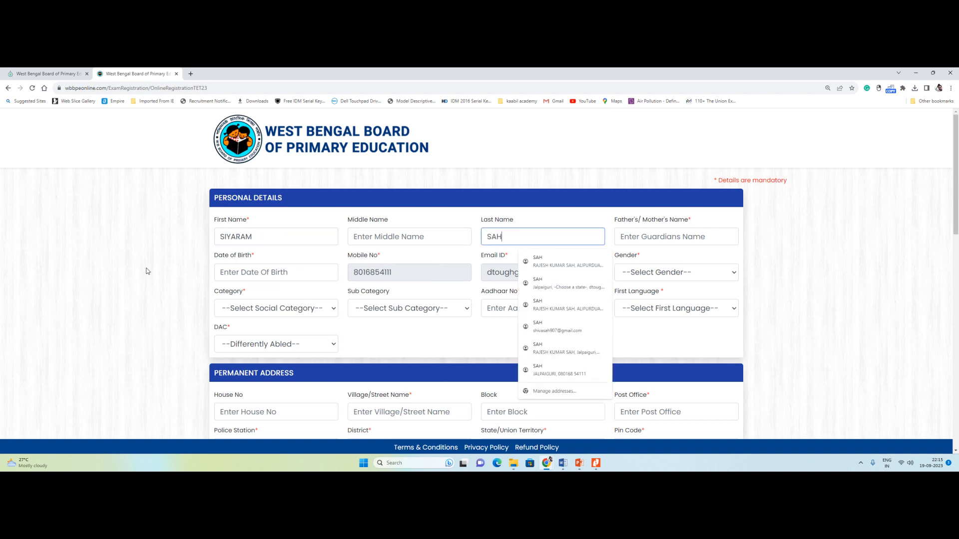
pyautogui.press('Tab')
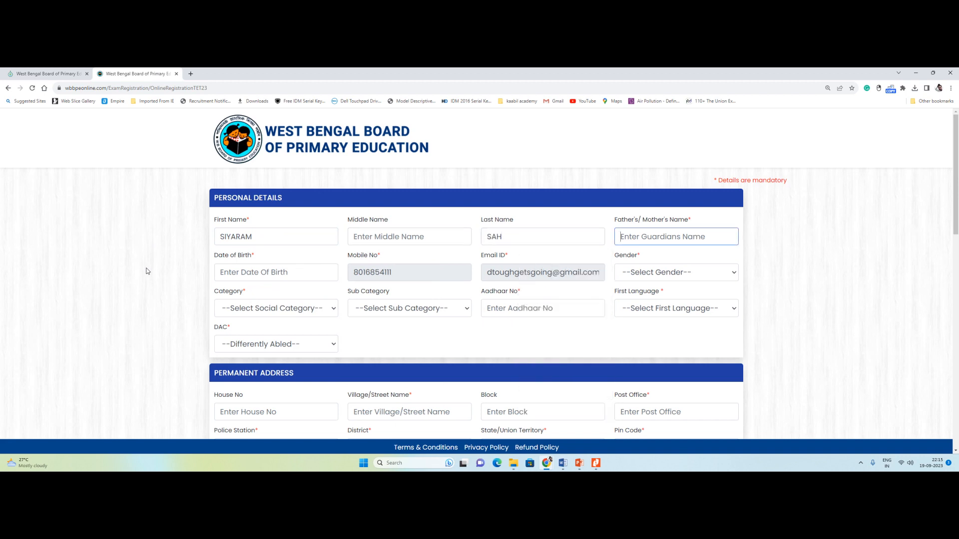
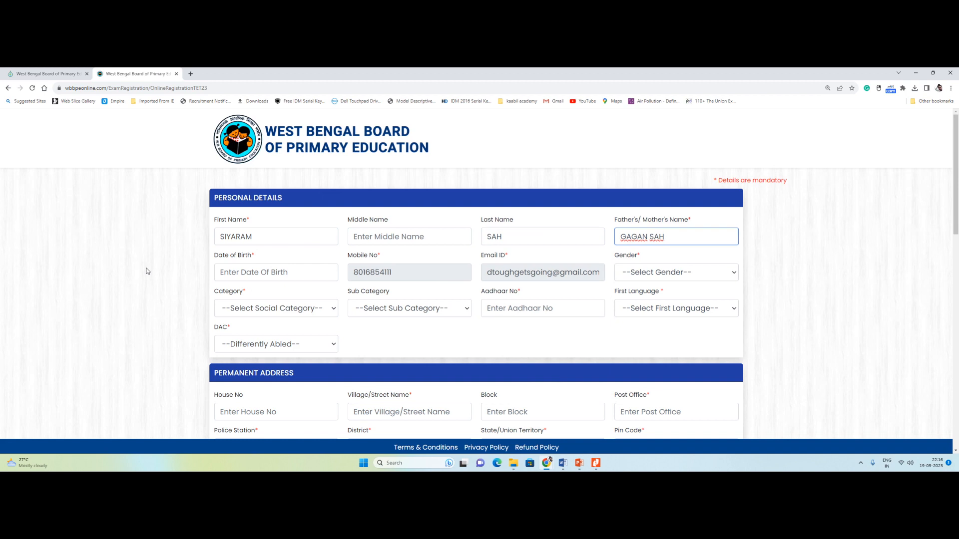
pyautogui.press('Tab')
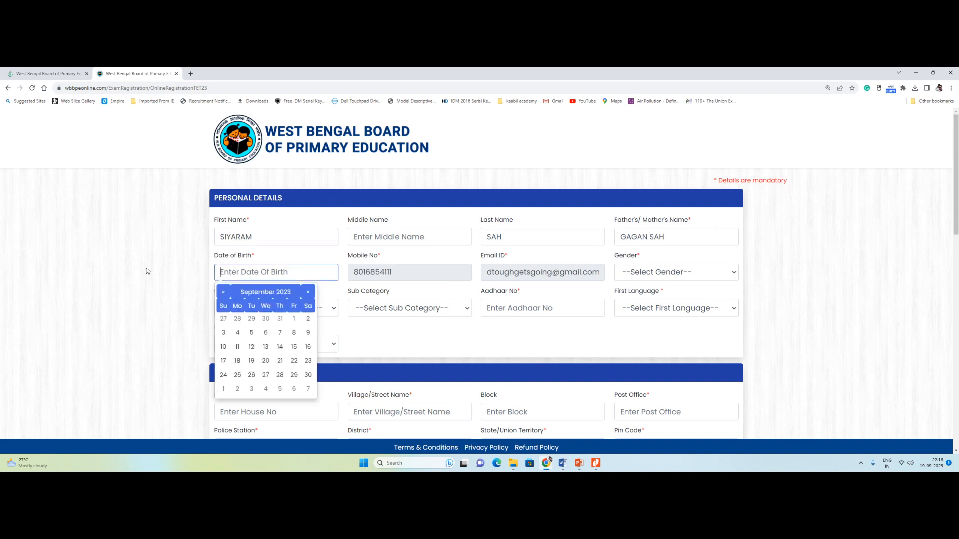
pyautogui.click(281, 294)
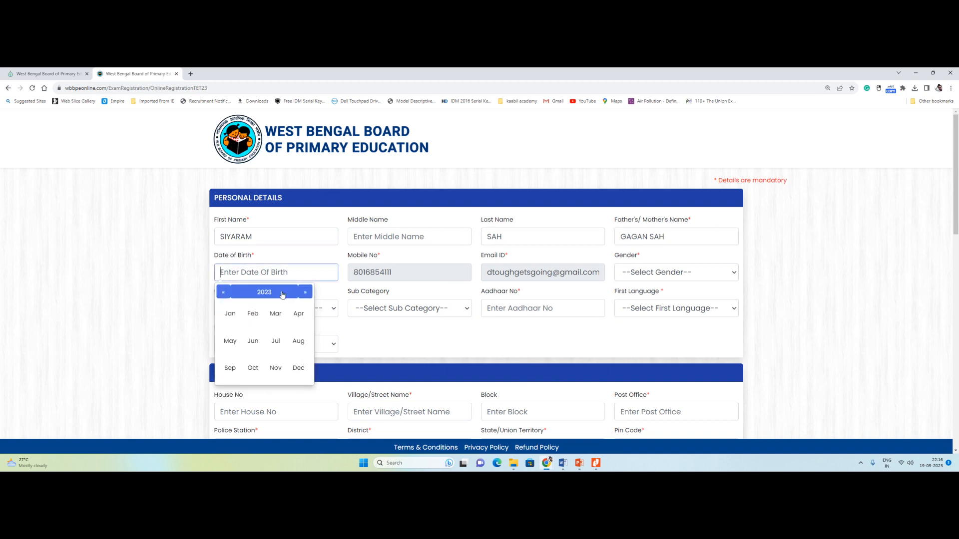
pyautogui.click(223, 293)
pyautogui.click(222, 293)
pyautogui.click(222, 294)
pyautogui.click(222, 294)
pyautogui.click(223, 294)
pyautogui.click(223, 294)
pyautogui.click(222, 293)
pyautogui.click(223, 294)
pyautogui.click(223, 293)
pyautogui.click(222, 294)
pyautogui.click(223, 293)
pyautogui.click(223, 293)
pyautogui.click(223, 293)
pyautogui.click(222, 293)
pyautogui.click(223, 293)
pyautogui.click(222, 293)
pyautogui.click(222, 294)
pyautogui.click(223, 293)
pyautogui.click(223, 293)
pyautogui.click(223, 293)
pyautogui.click(223, 294)
pyautogui.click(223, 294)
pyautogui.click(223, 293)
pyautogui.click(223, 293)
pyautogui.click(223, 294)
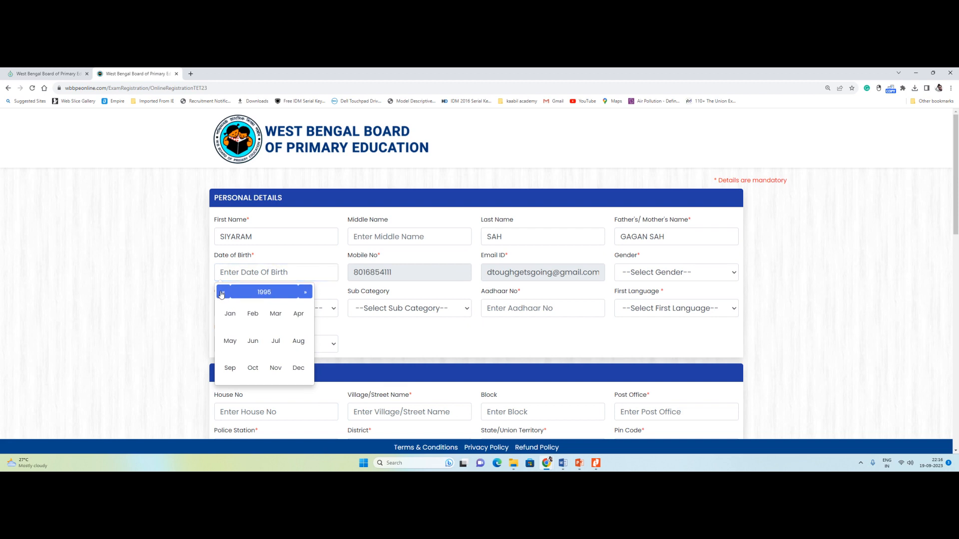
pyautogui.click(301, 344)
pyautogui.click(265, 333)
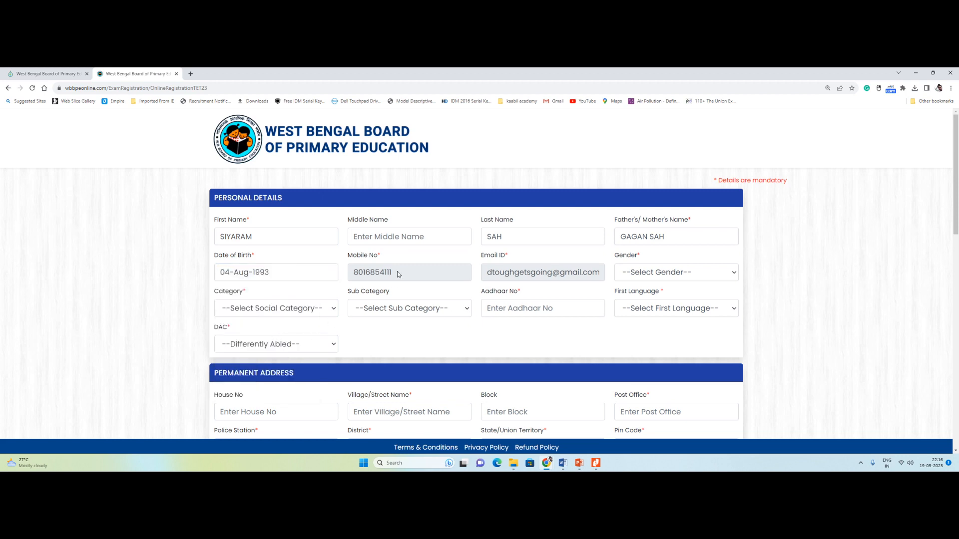
# Set gender to MALE and social category to GENERAL, leaving sub category empty
pyautogui.click(686, 281)
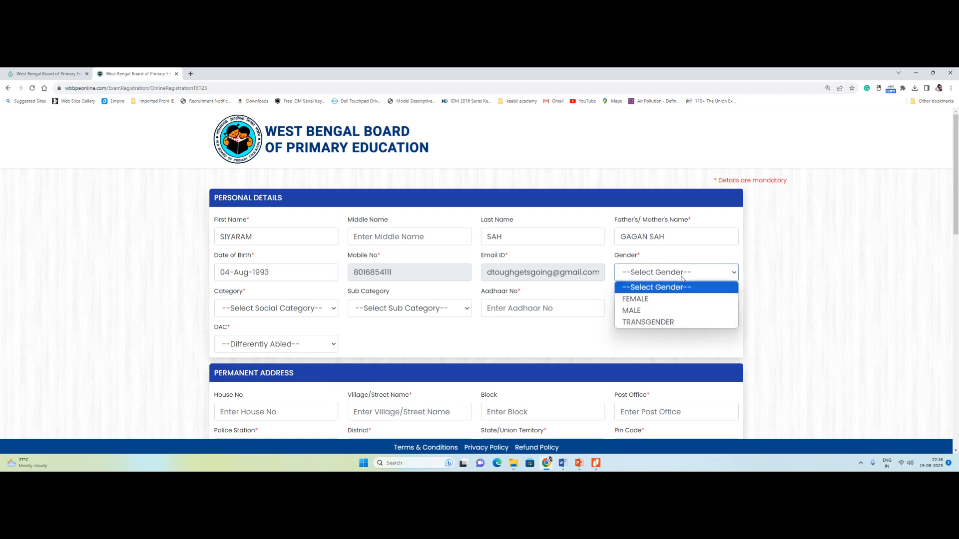
pyautogui.click(652, 312)
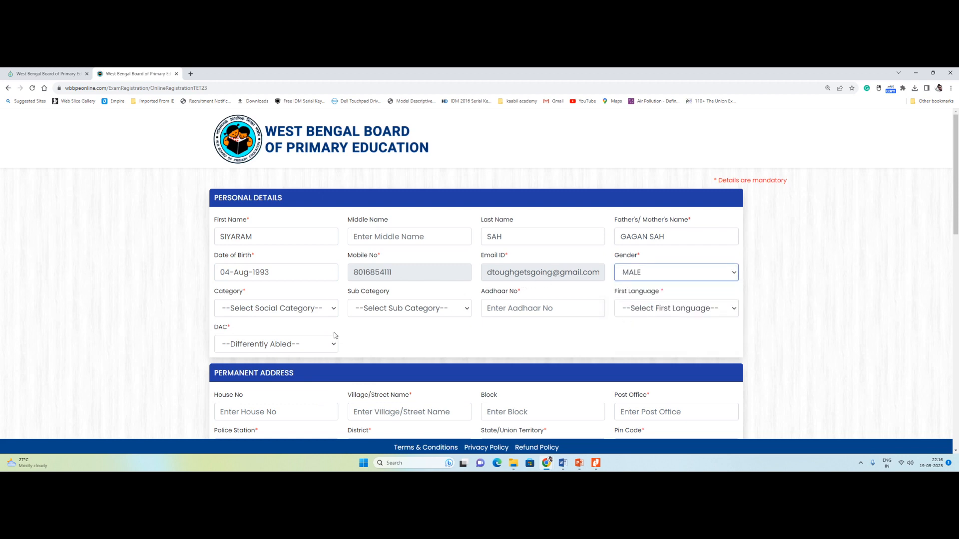
pyautogui.click(292, 313)
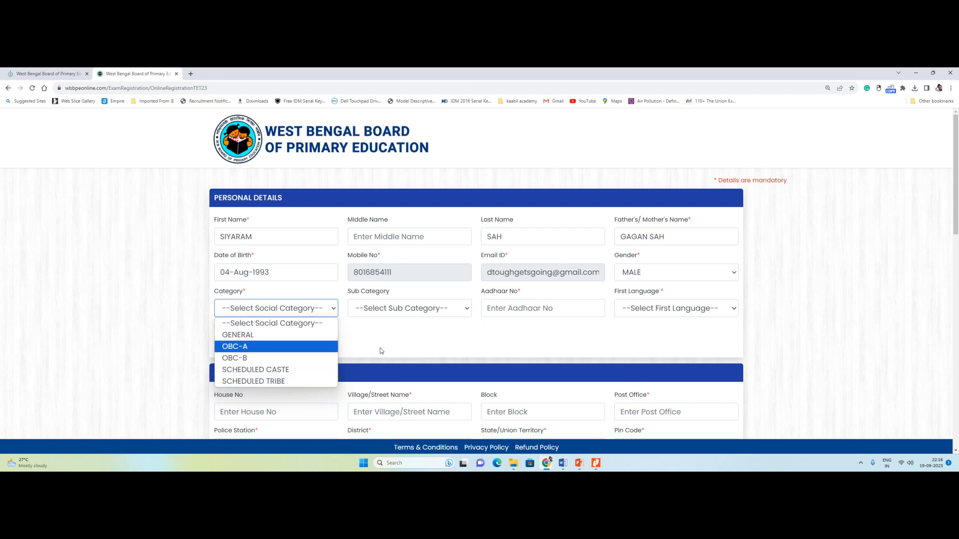
pyautogui.click(261, 339)
pyautogui.click(398, 313)
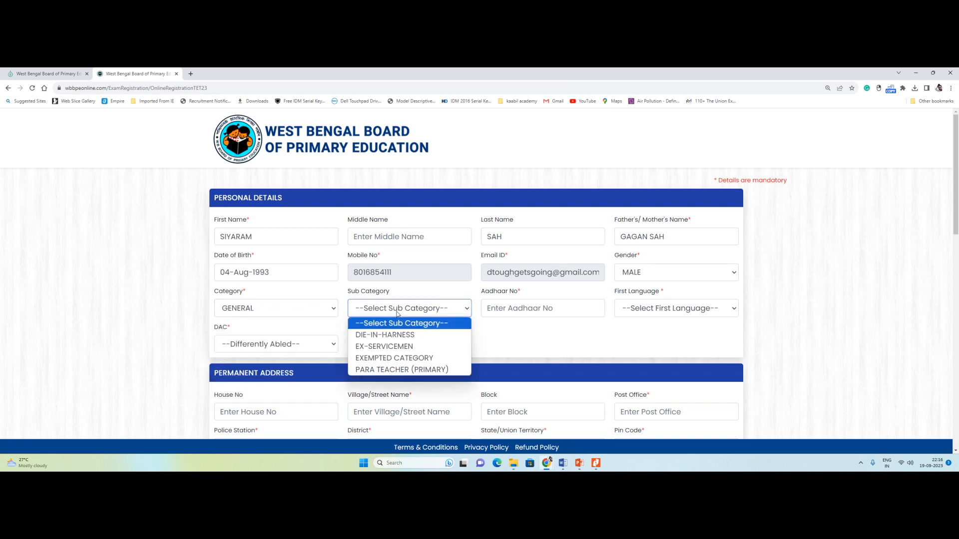
pyautogui.click(398, 313)
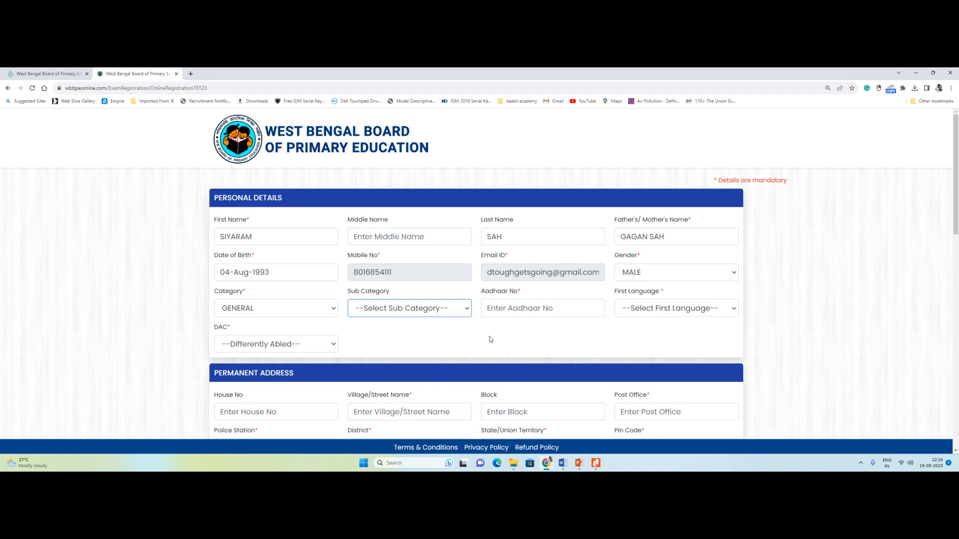
# Fill the Aadhaar number from the saved autofill suggestion
pyautogui.click(517, 307)
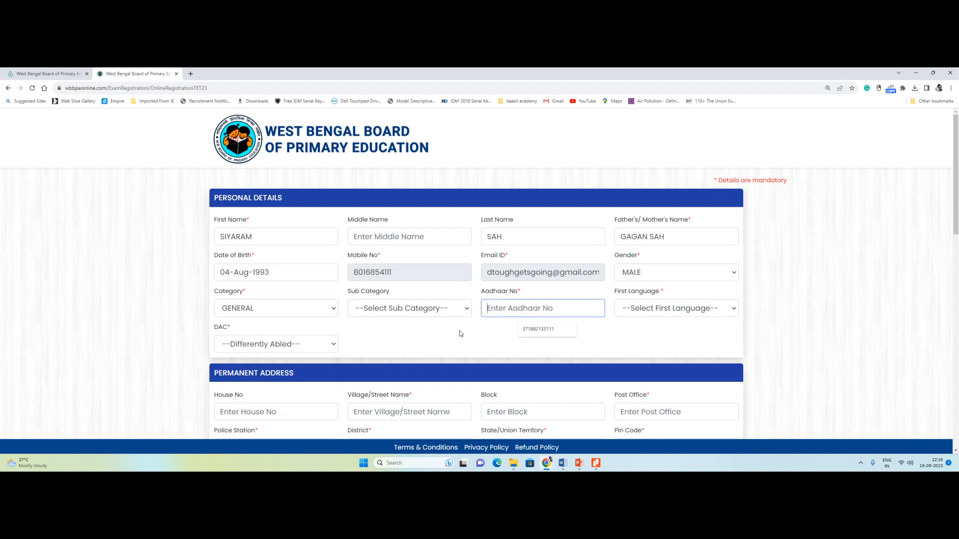
pyautogui.click(525, 329)
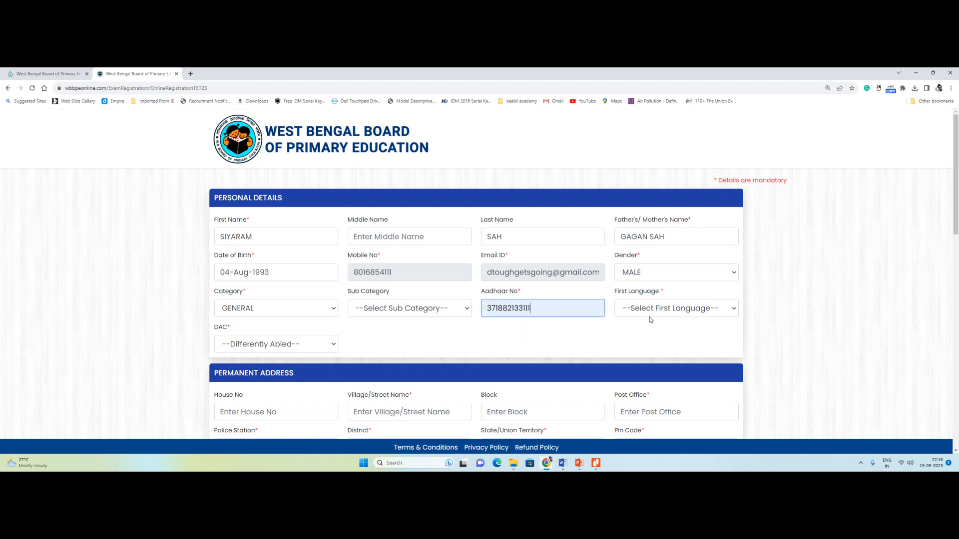
pyautogui.moveTo(531, 307); pyautogui.dragTo(512, 312)
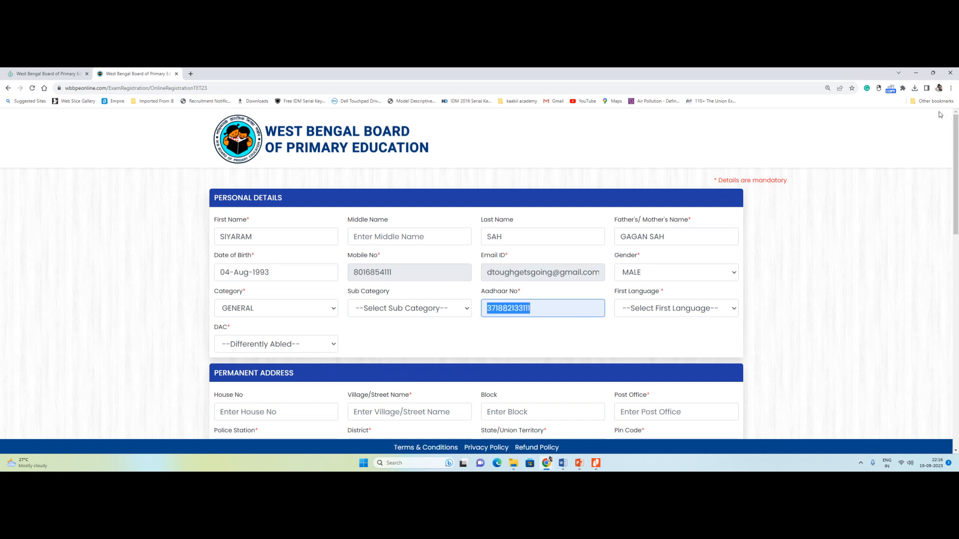
pyautogui.moveTo(512, 468)
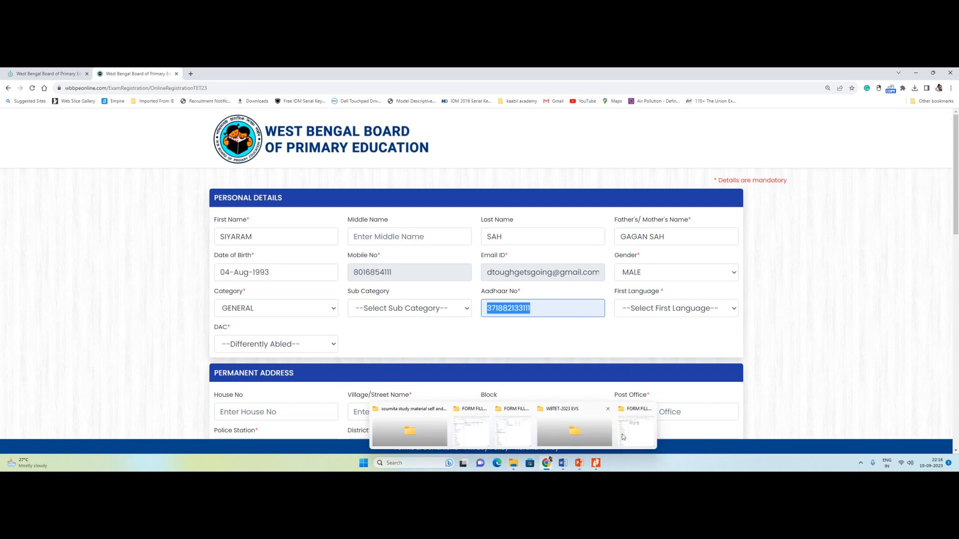
pyautogui.click(628, 432)
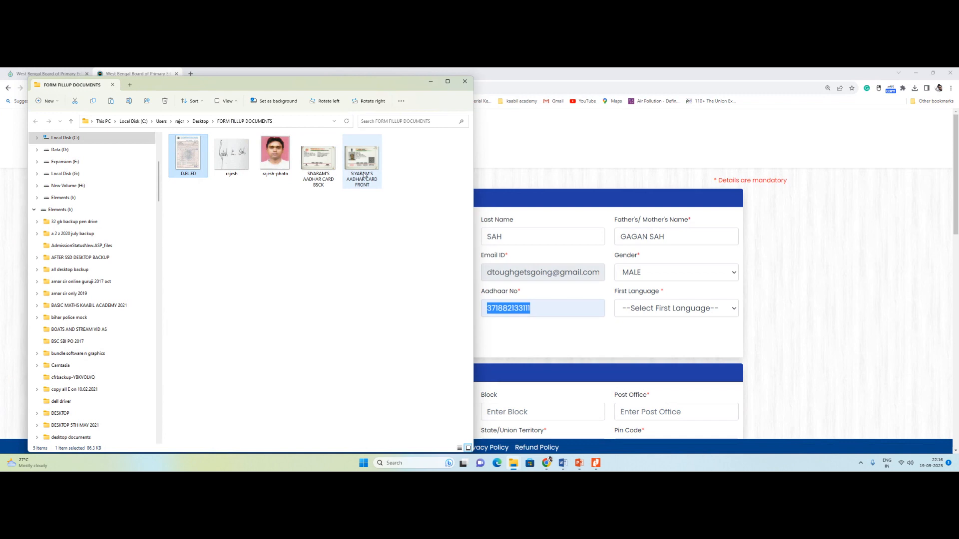
pyautogui.doubleClick(360, 173)
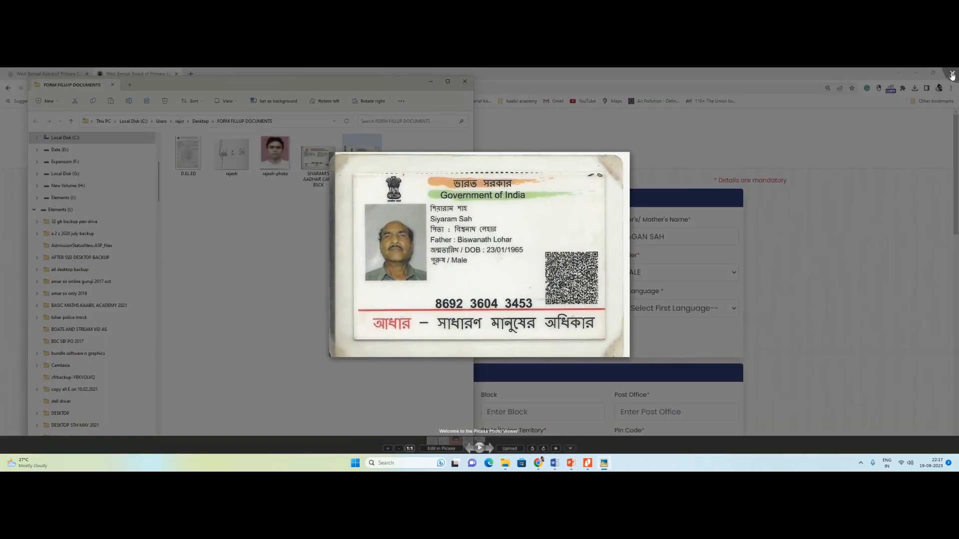
pyautogui.click(446, 79)
pyautogui.click(435, 80)
pyautogui.click(549, 308)
pyautogui.press('Tab')
pyautogui.click(655, 313)
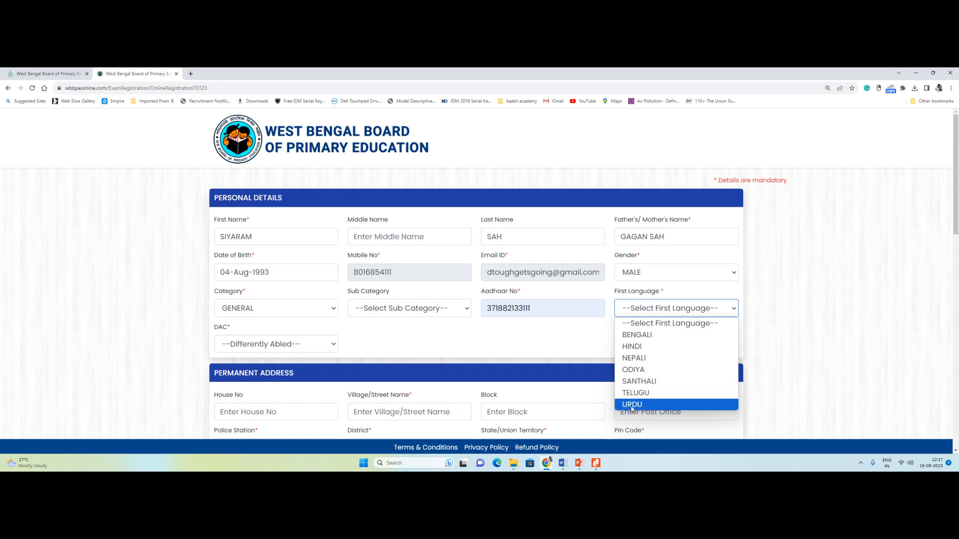
# Set first language to HINDI and differently abled (DAC) to NO
pyautogui.click(632, 346)
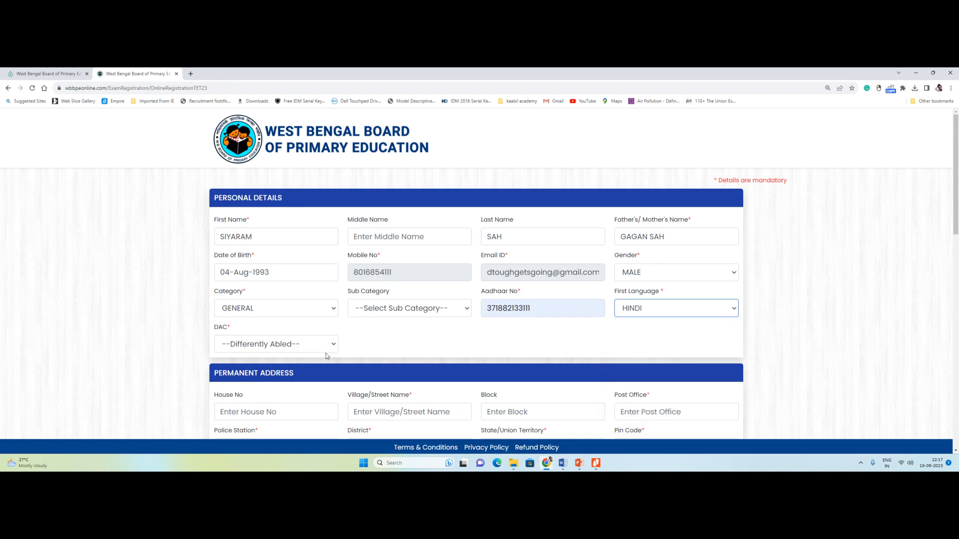
pyautogui.click(298, 349)
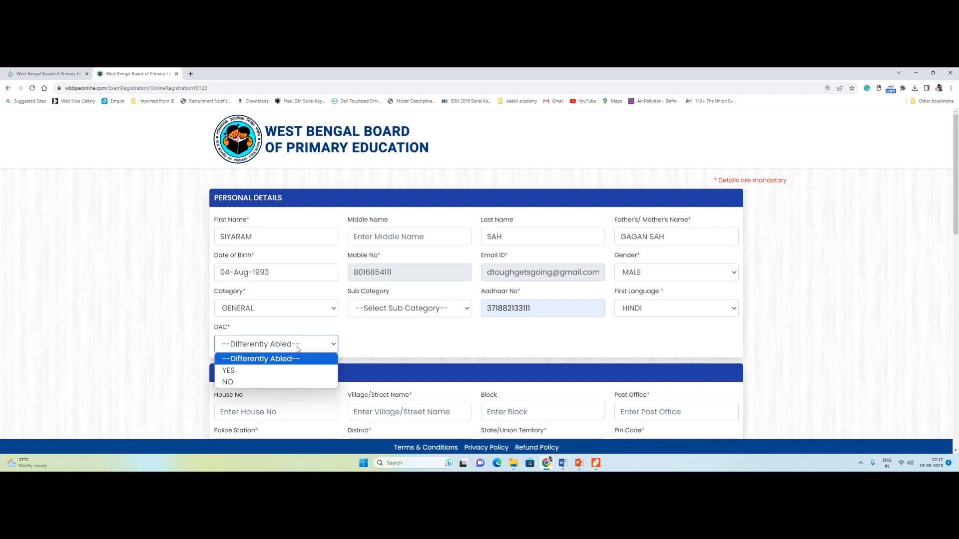
pyautogui.click(248, 382)
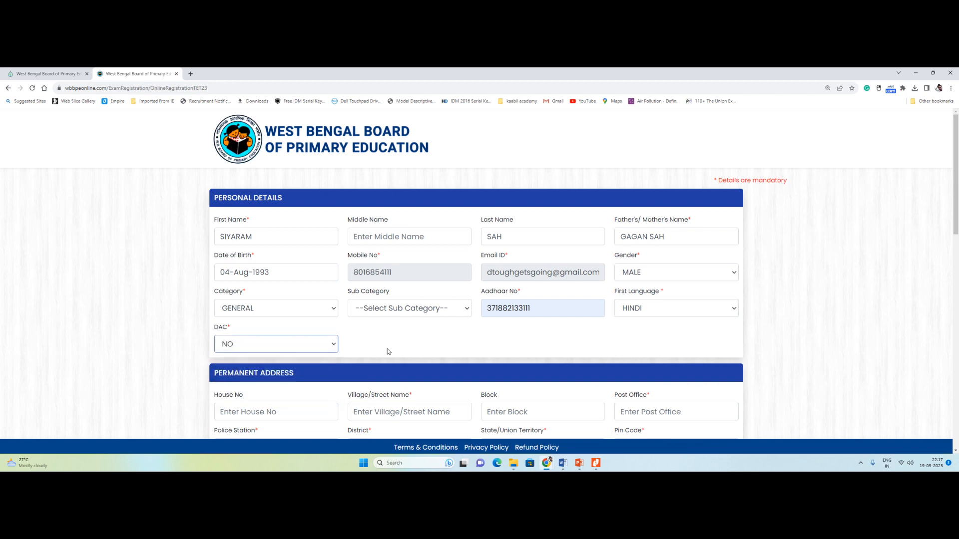
pyautogui.scroll(-1, 387, 349)
pyautogui.scroll(-2, 388, 348)
# Enter the permanent address house, village/street, block, post office and police station
pyautogui.press('Tab')
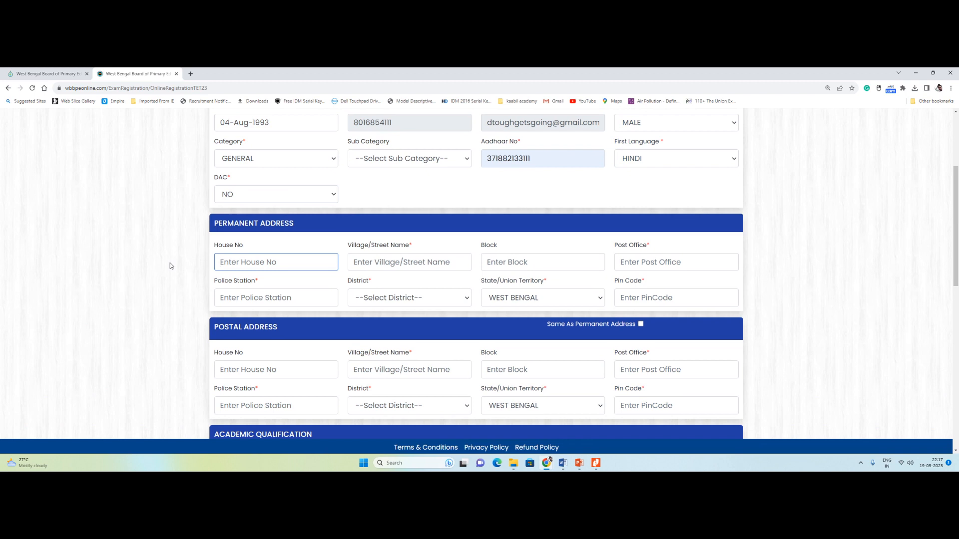
pyautogui.press('Tab')
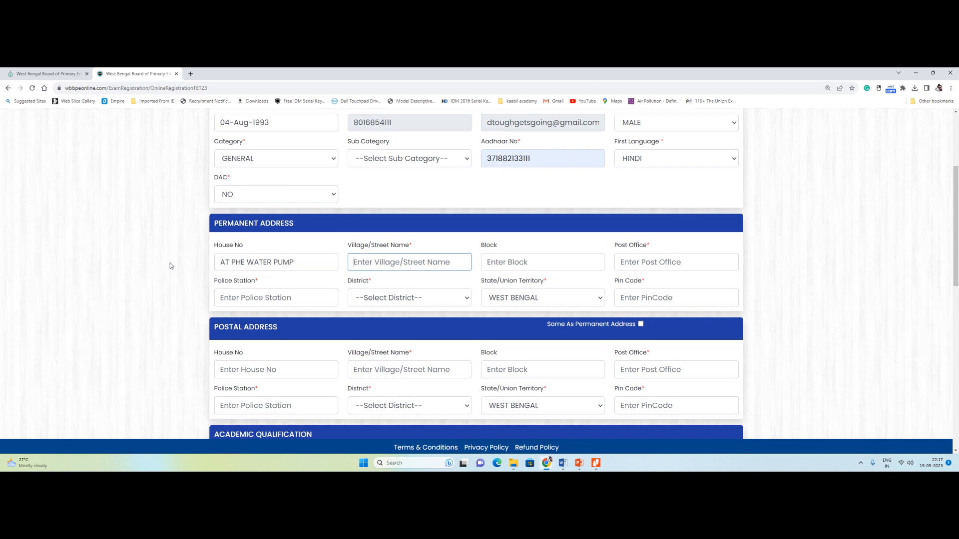
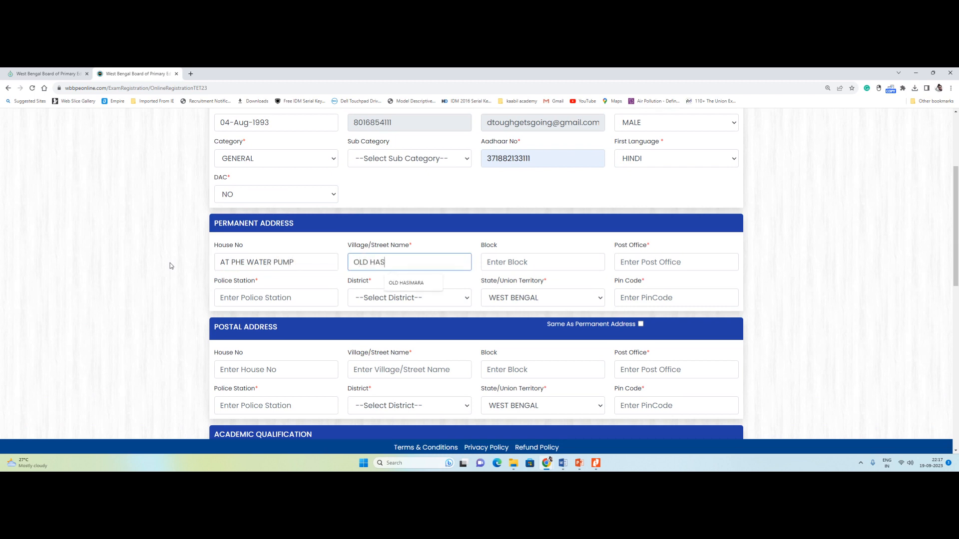
pyautogui.press('Tab')
pyautogui.press('Tab')
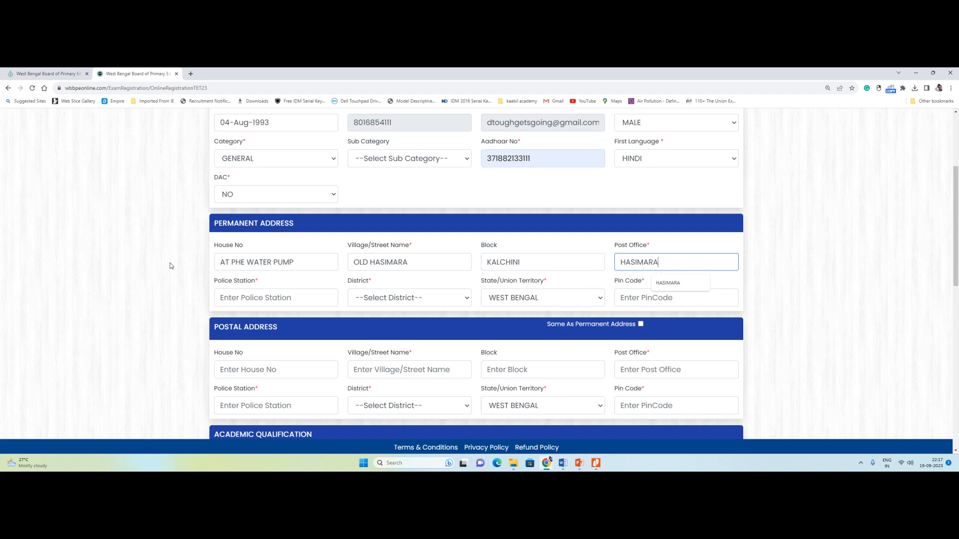
pyautogui.press('Tab')
# Choose the district, enter the pin code, and tick Same As Permanent Address
pyautogui.press('Tab')
pyautogui.press('a')
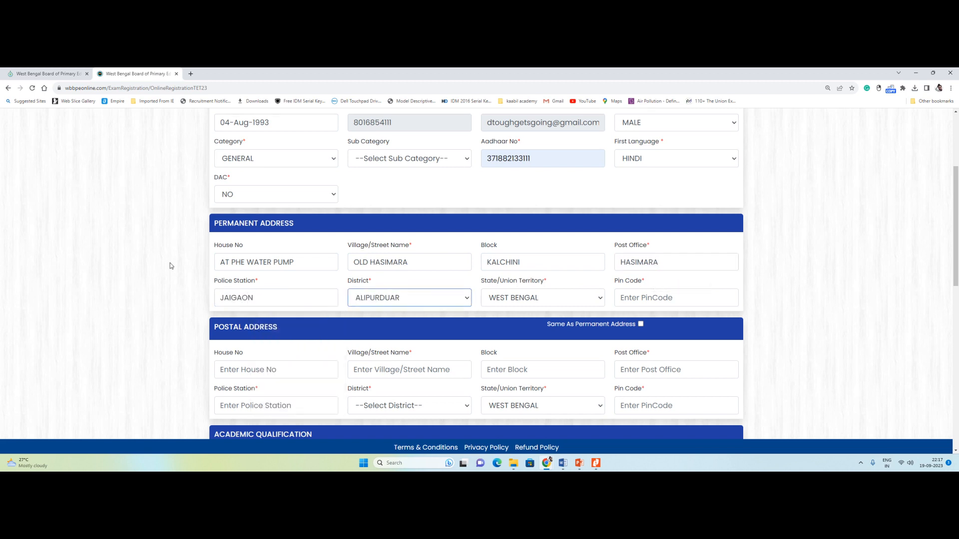
pyautogui.press('Tab')
pyautogui.press('Tab')
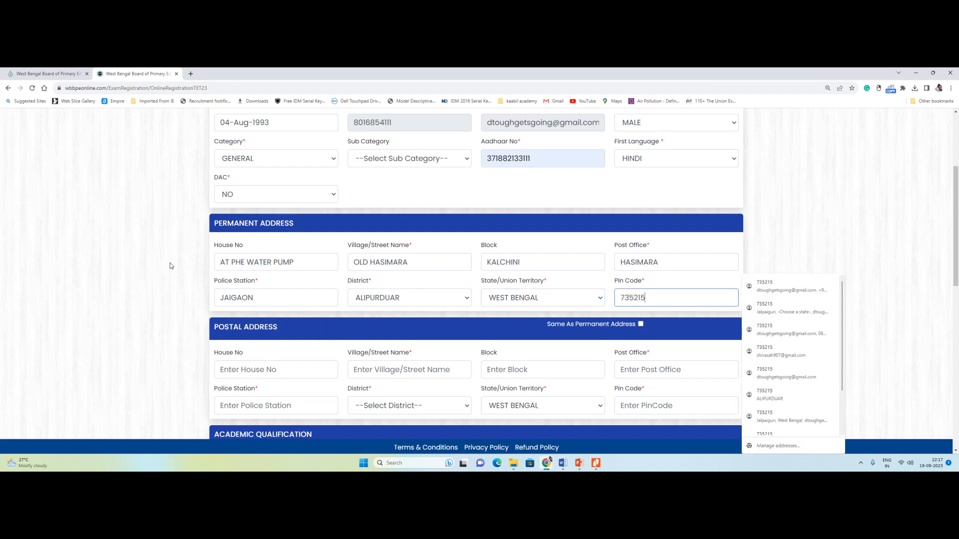
pyautogui.press('Tab')
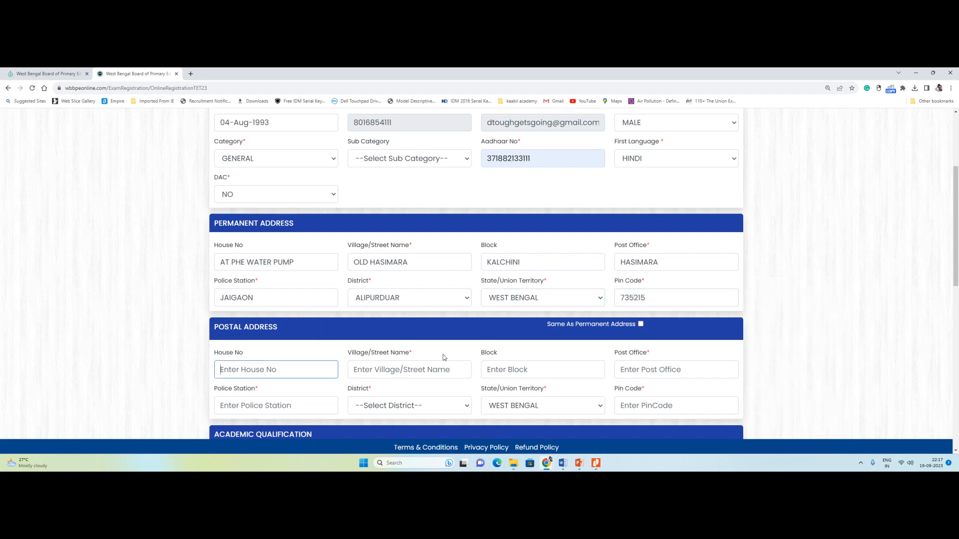
pyautogui.scroll(-1, 256, 362)
pyautogui.scroll(-1, 256, 364)
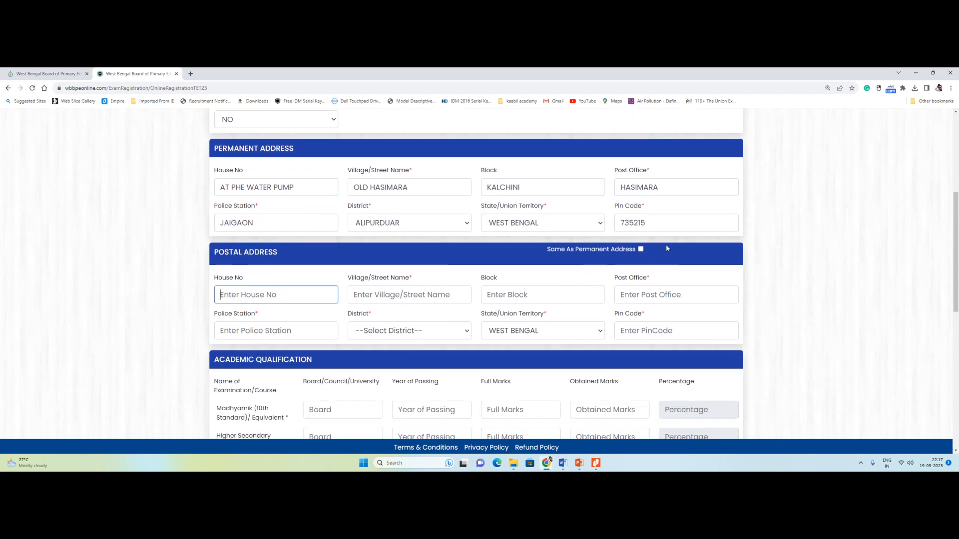
pyautogui.click(641, 249)
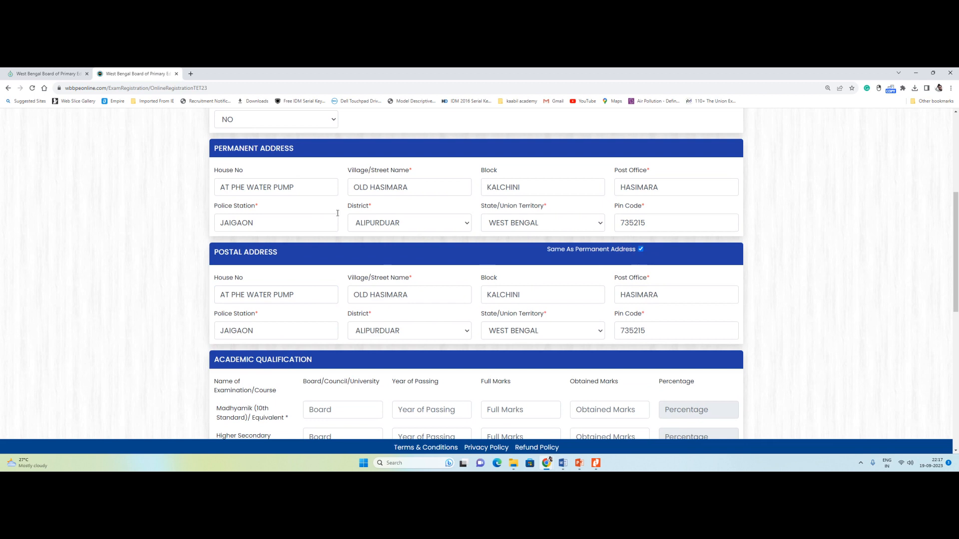
pyautogui.scroll(-3, 163, 307)
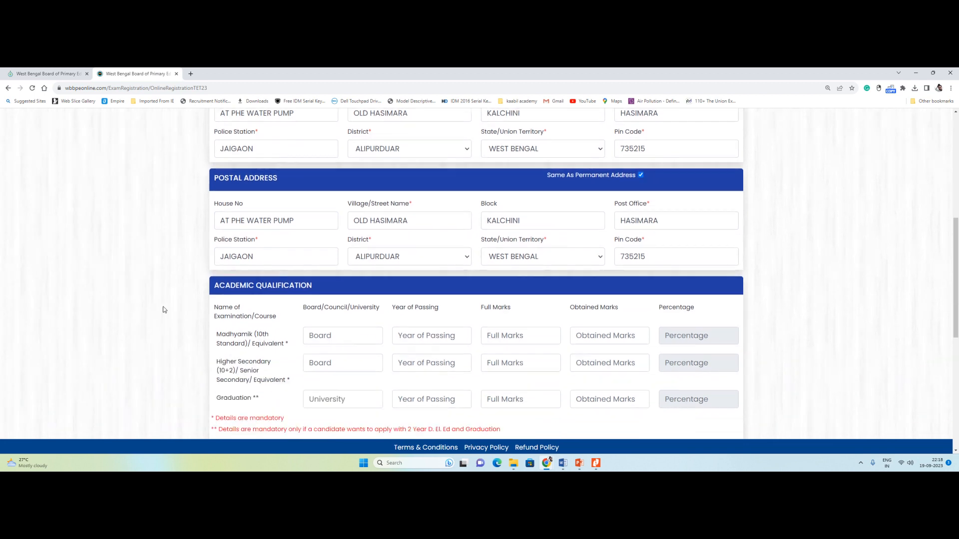
# Enter Madhyamik: board WBBSE, year 2015, full marks 800, obtained 670
pyautogui.scroll(-2, 158, 319)
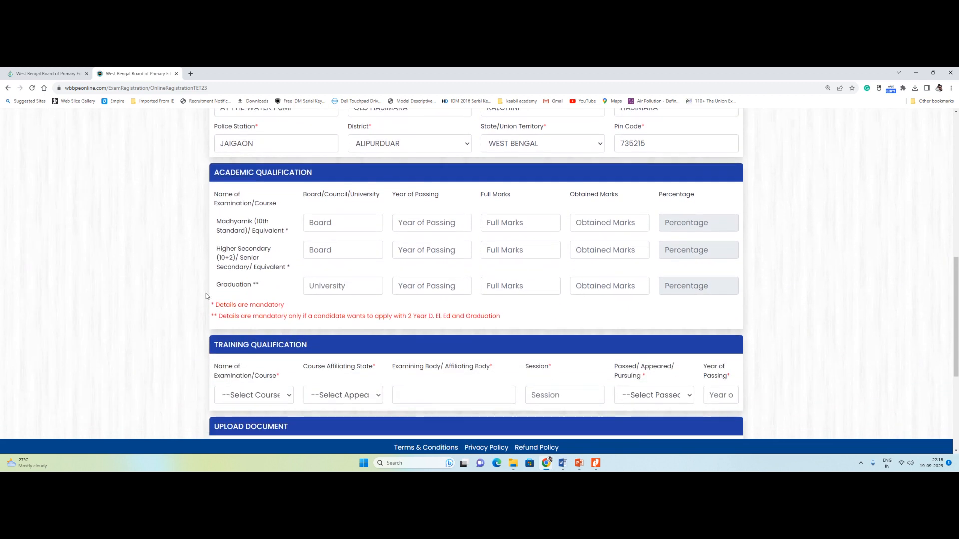
pyautogui.click(312, 225)
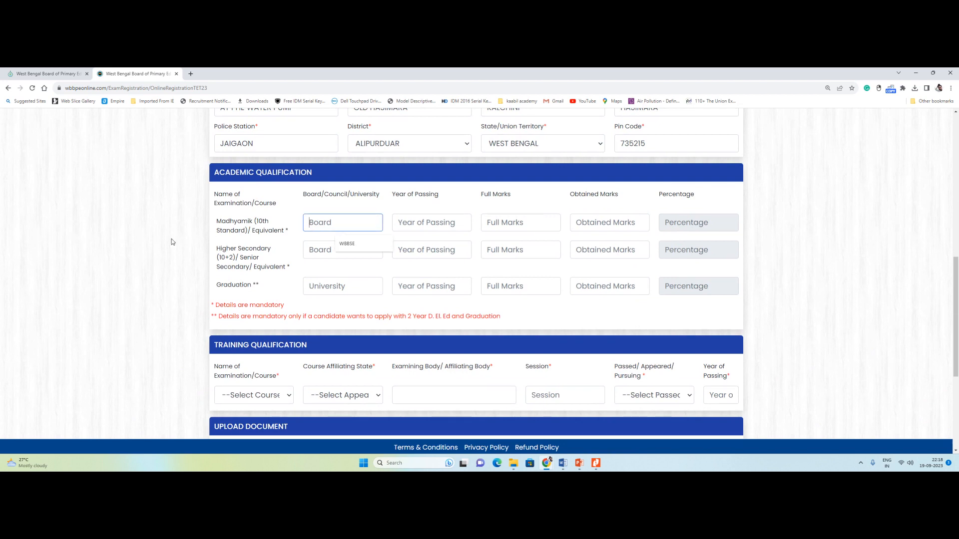
pyautogui.write('WBBSE')
pyautogui.press('Tab')
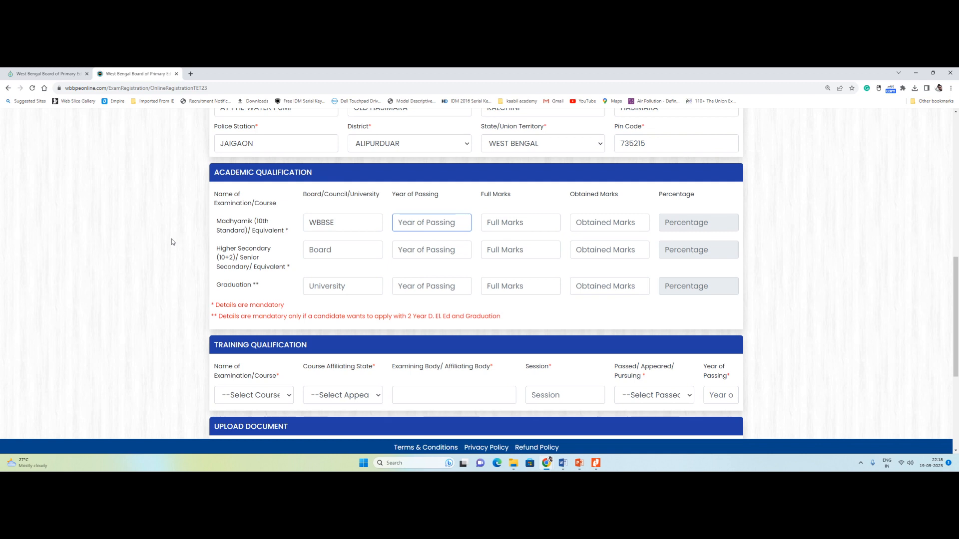
pyautogui.write('201')
pyautogui.write('8')
pyautogui.press('BackSpace')
pyautogui.write('5')
pyautogui.press('Tab')
pyautogui.write('800')
pyautogui.press('Tab')
pyautogui.write('670')
pyautogui.press('Tab')
pyautogui.press('Tab')
pyautogui.press('Tab')
# Enter Higher Secondary: board WBCHSE, year 2017, full marks 800, obtained 580
pyautogui.click(304, 248)
pyautogui.write('WB')
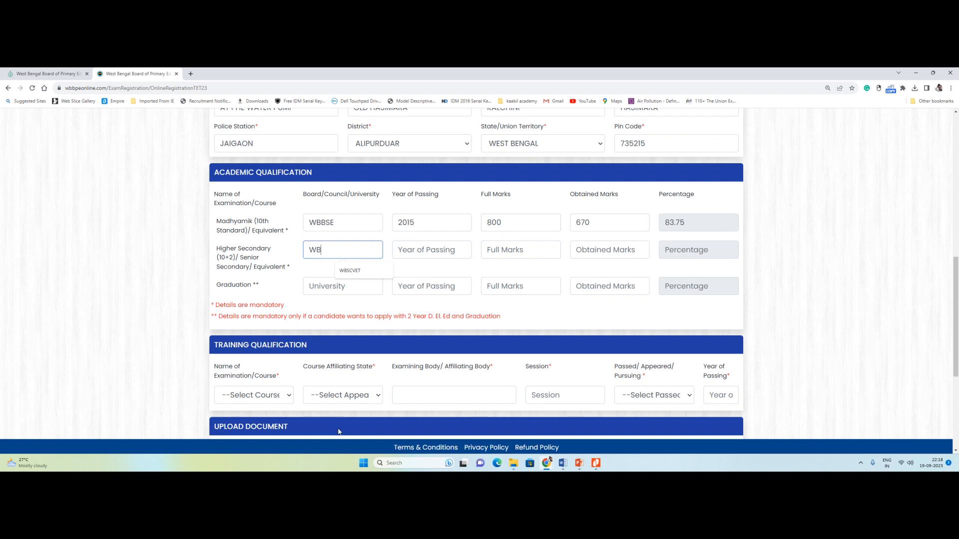
pyautogui.write('CHSE')
pyautogui.press('Tab')
pyautogui.write('2017')
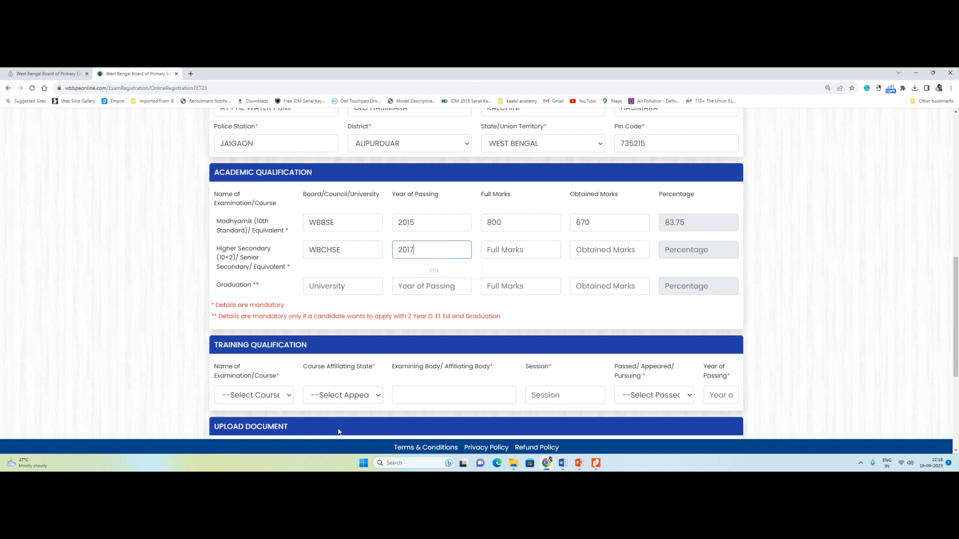
pyautogui.press('Tab')
pyautogui.write('800')
pyautogui.press('Tab')
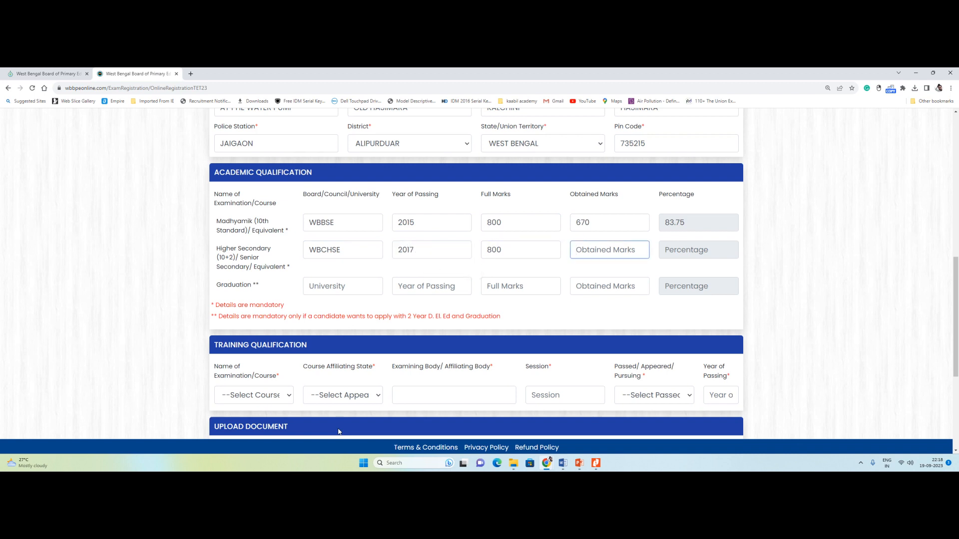
pyautogui.write('580')
# Enter Graduation: university NBU, year 2020, full marks 1300, obtained 980
pyautogui.press('Tab')
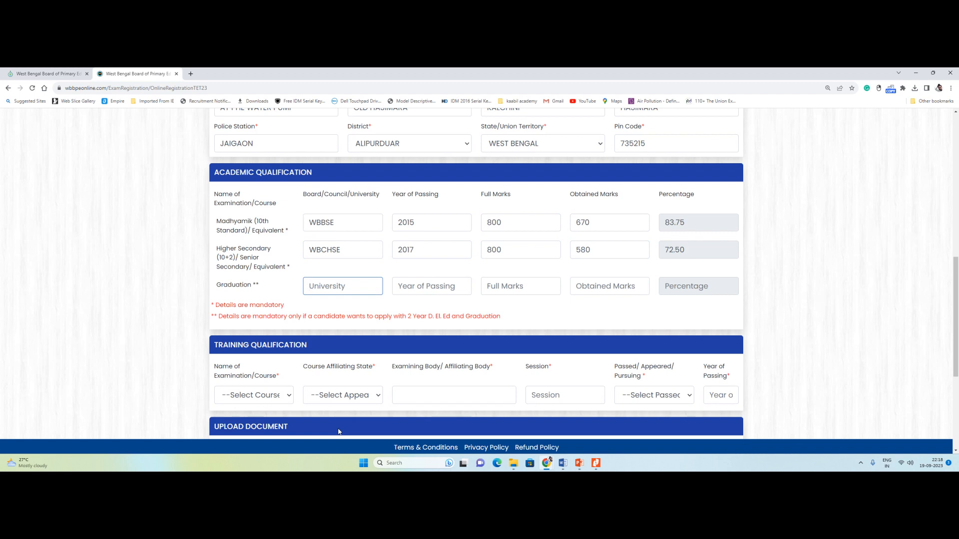
pyautogui.write('NBU')
pyautogui.press('Tab')
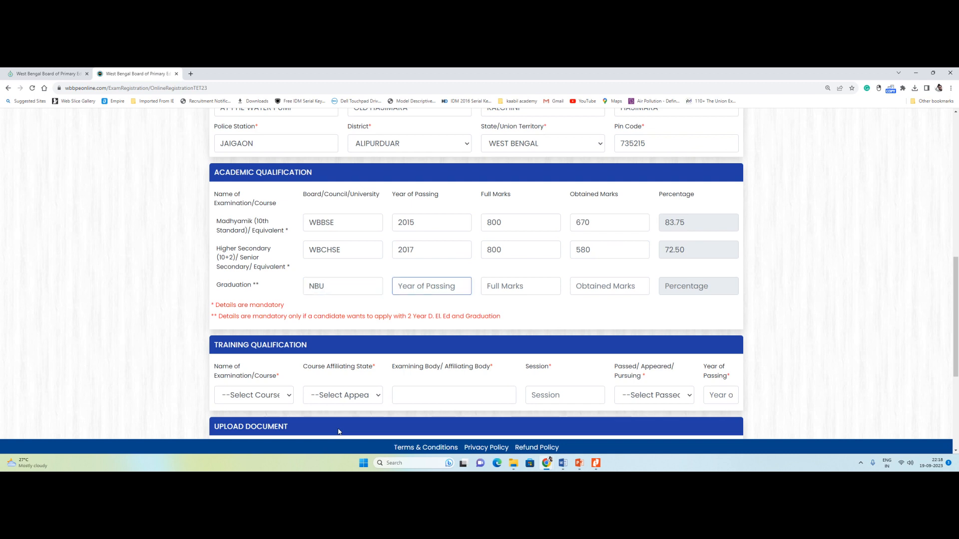
pyautogui.write('2020')
pyautogui.press('Tab')
pyautogui.write('1300')
pyautogui.press('Tab')
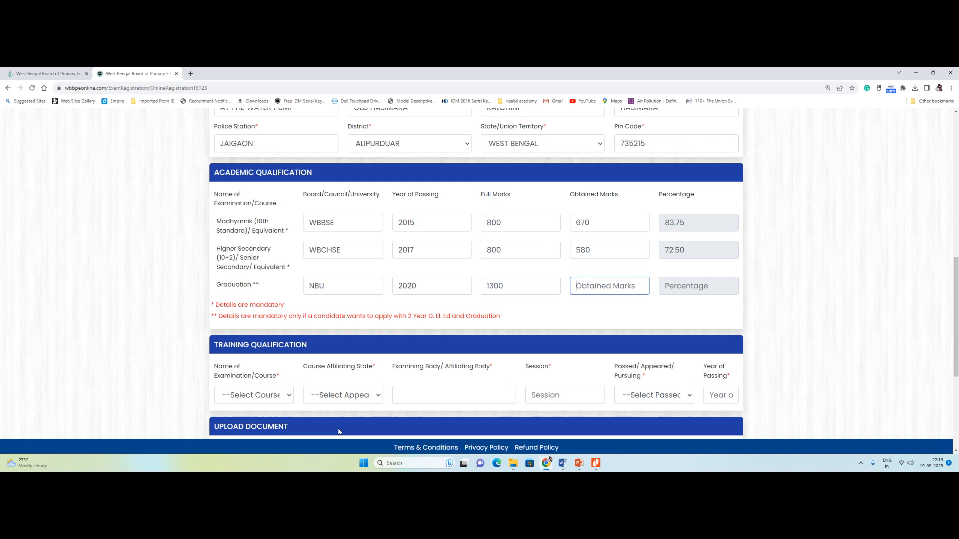
pyautogui.write('980')
pyautogui.press('Tab')
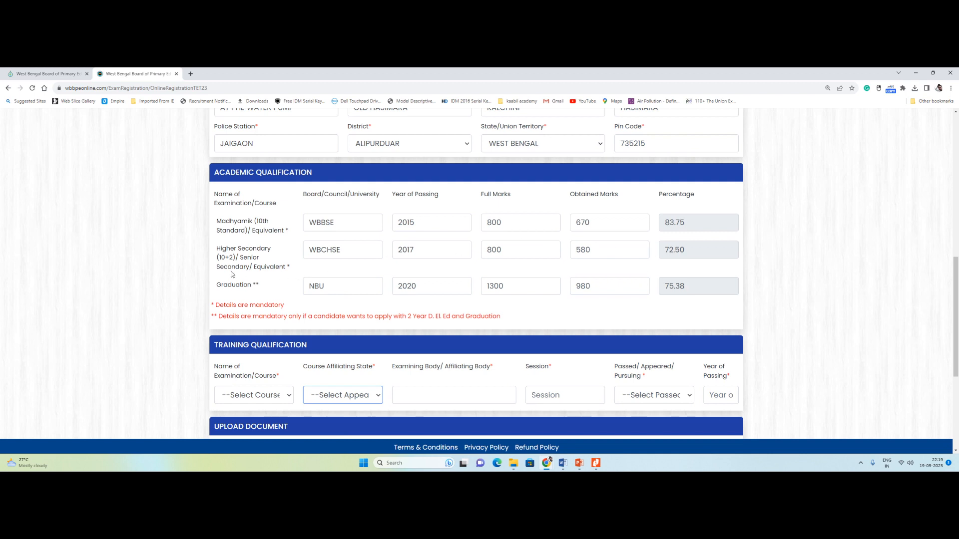
pyautogui.scroll(-1, 231, 275)
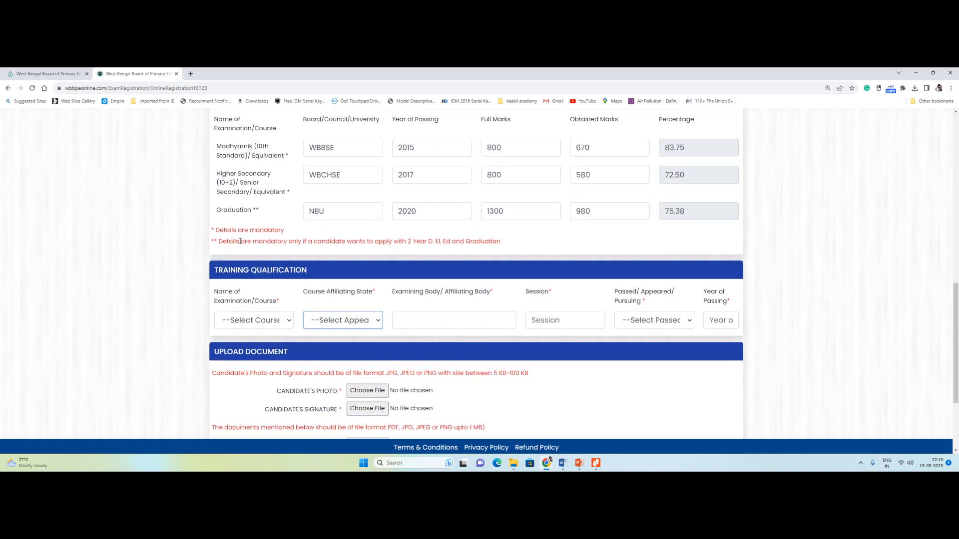
pyautogui.scroll(1, 283, 223)
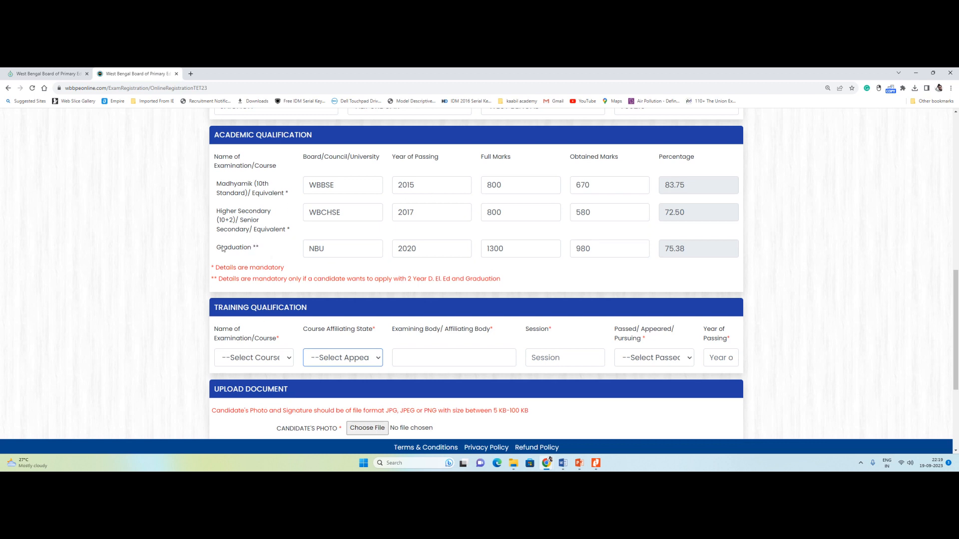
pyautogui.moveTo(216, 248); pyautogui.dragTo(257, 253)
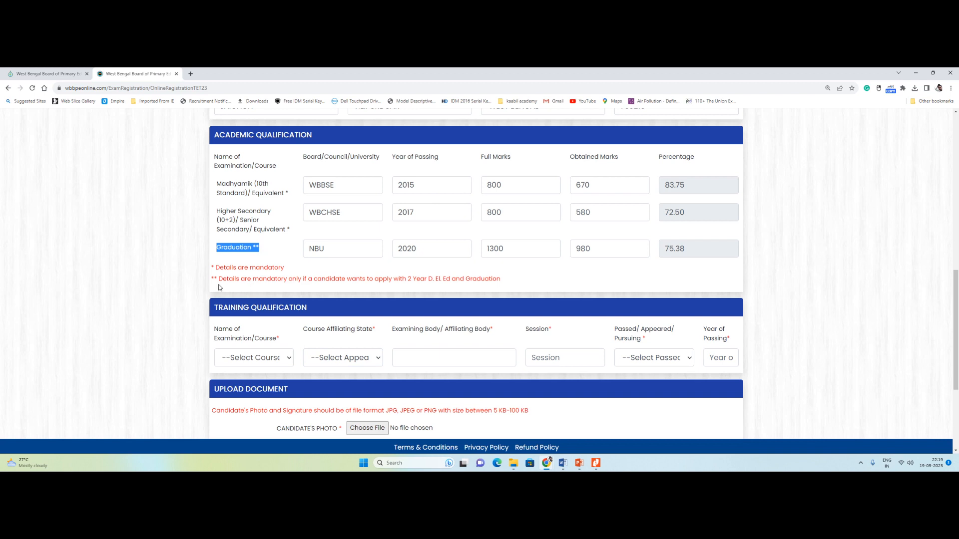
pyautogui.moveTo(211, 278); pyautogui.dragTo(371, 288)
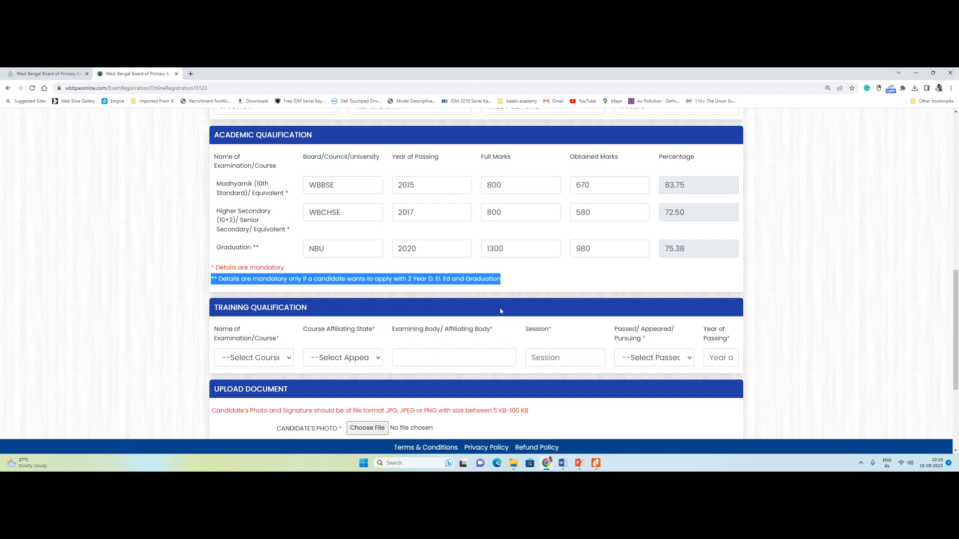
pyautogui.click(527, 279)
pyautogui.scroll(-1, 423, 292)
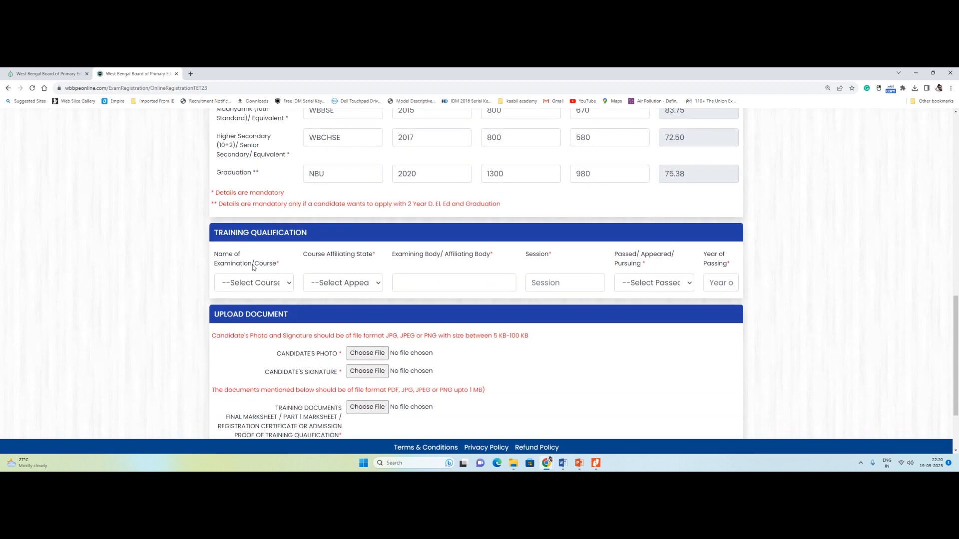
# Choose the 2 YEAR DIPLOMA (D.El.Ed) course affiliated to WEST BENGAL
pyautogui.scroll(-2, 249, 273)
pyautogui.click(270, 210)
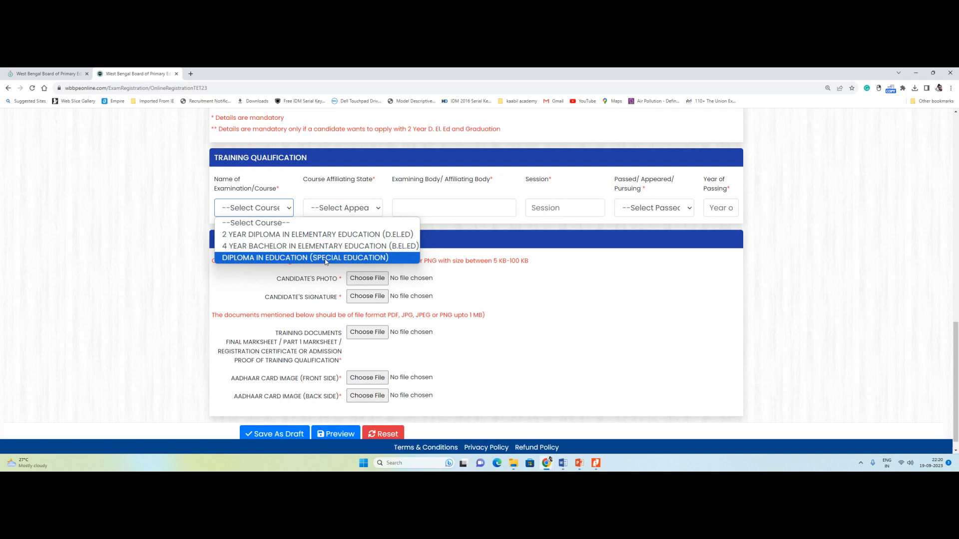
pyautogui.click(309, 235)
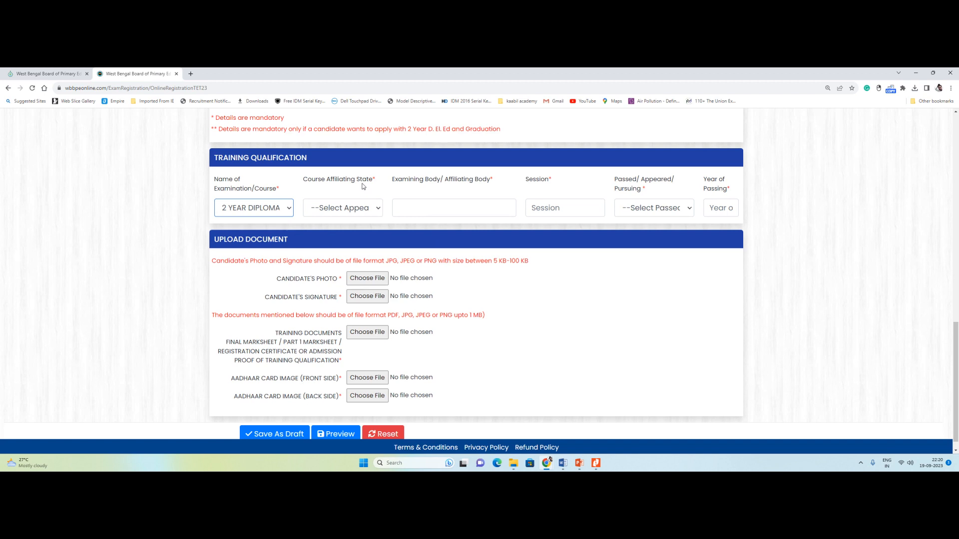
pyautogui.click(363, 208)
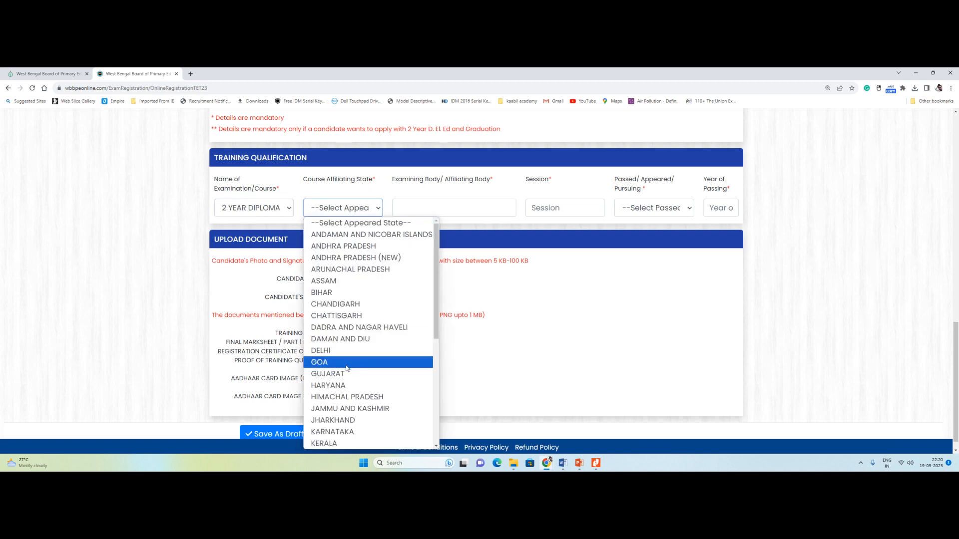
pyautogui.scroll(-4, 347, 368)
pyautogui.click(350, 443)
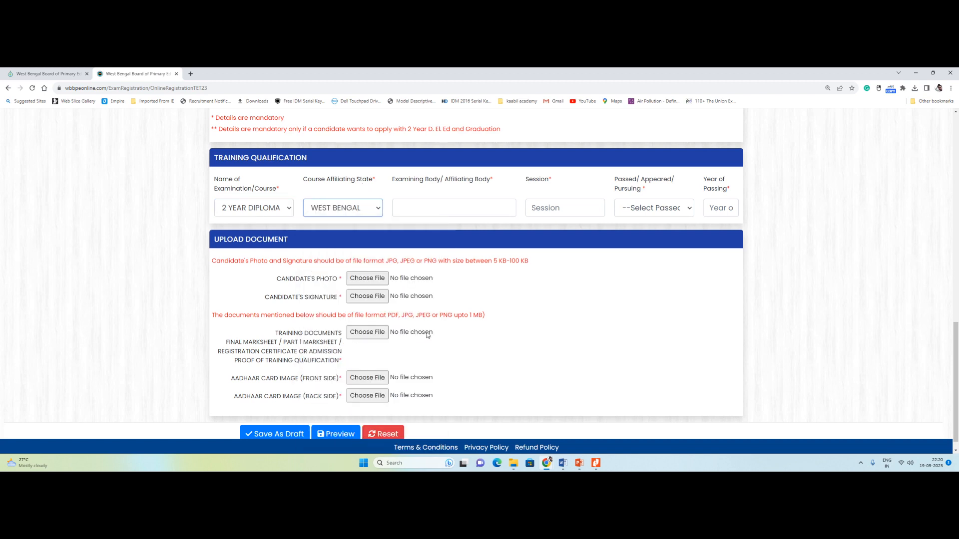
# Enter examining body NIOS and training session 2022-2024
pyautogui.click(420, 207)
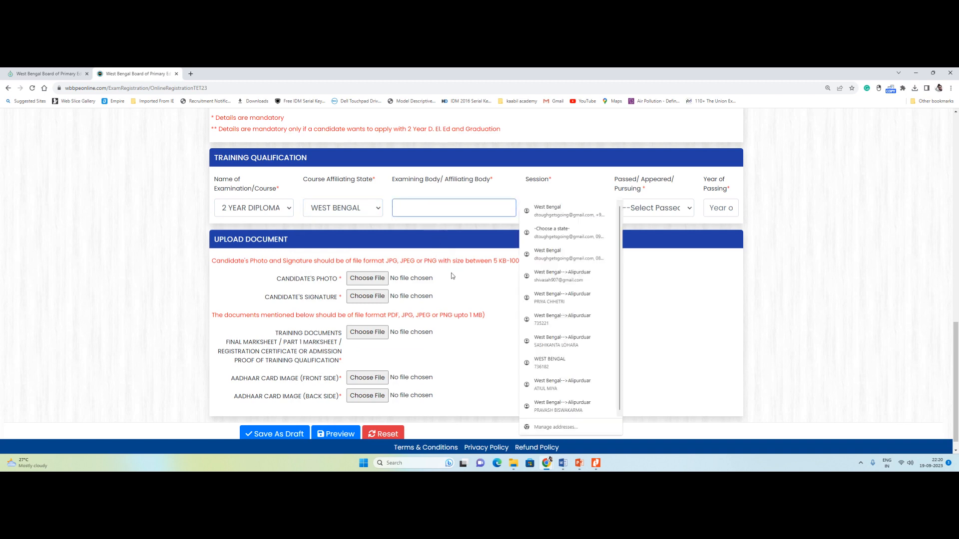
pyautogui.write('NIOS')
pyautogui.press('Tab')
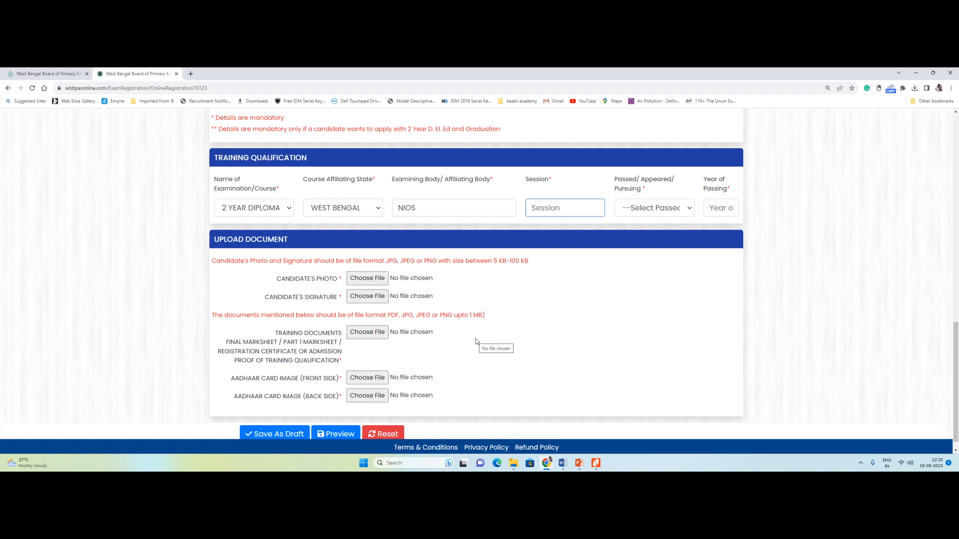
pyautogui.write('20')
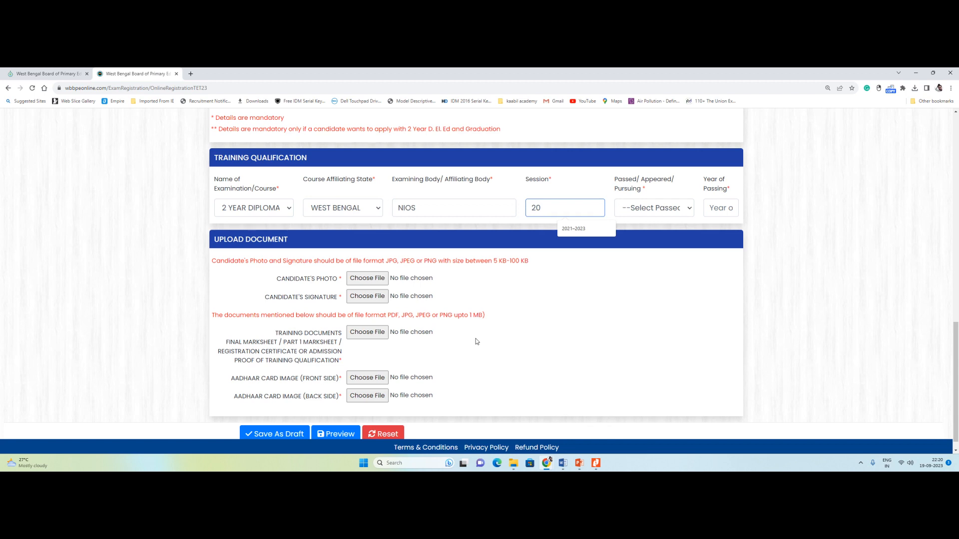
pyautogui.write('20-202')
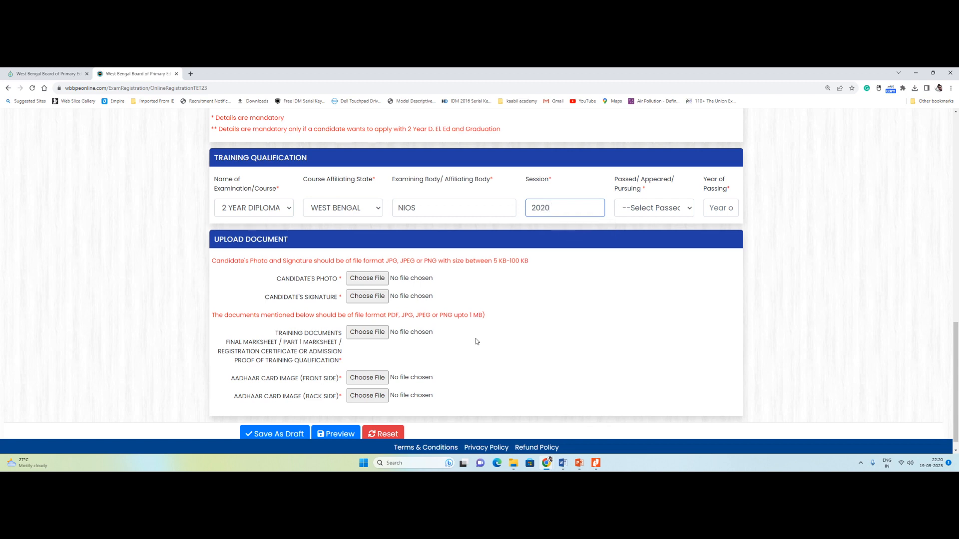
pyautogui.press('BackSpace')
pyautogui.press('BackSpace')
pyautogui.press('BackSpace')
pyautogui.press('BackSpace')
pyautogui.press('BackSpace')
pyautogui.press('BackSpace')
pyautogui.press('BackSpace')
pyautogui.press('BackSpace')
pyautogui.write('2022-2024')
pyautogui.press('Tab')
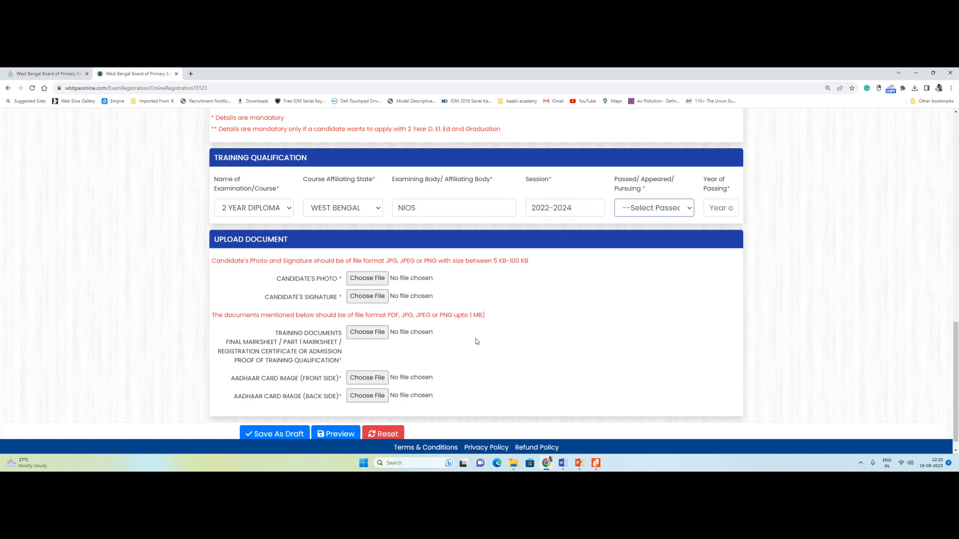
# Mark the training as Pursuing with year of passing 2023
pyautogui.click(652, 212)
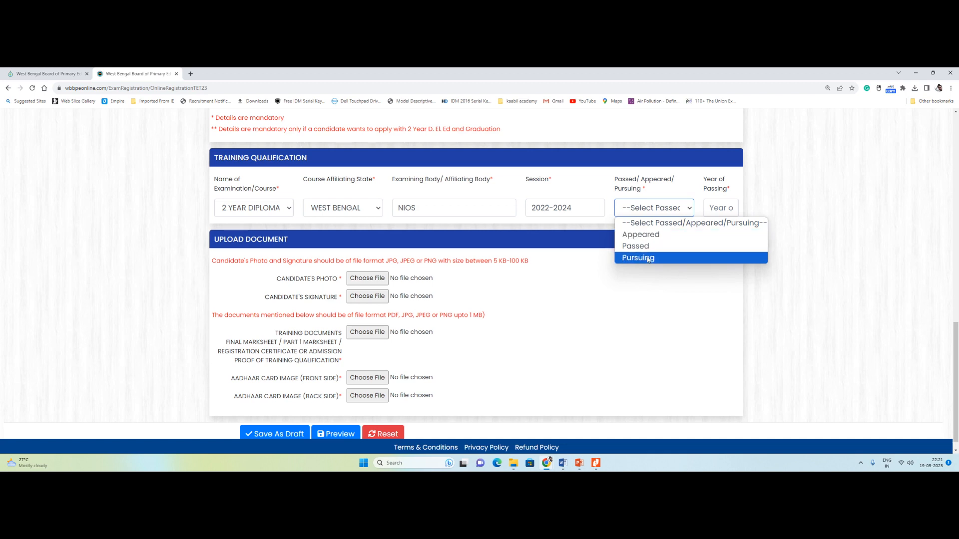
pyautogui.click(648, 260)
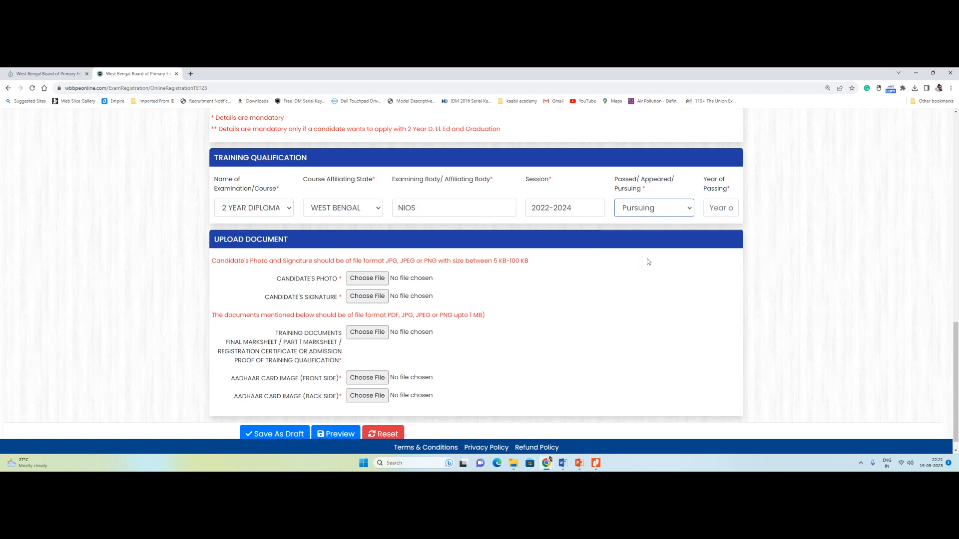
pyautogui.click(718, 209)
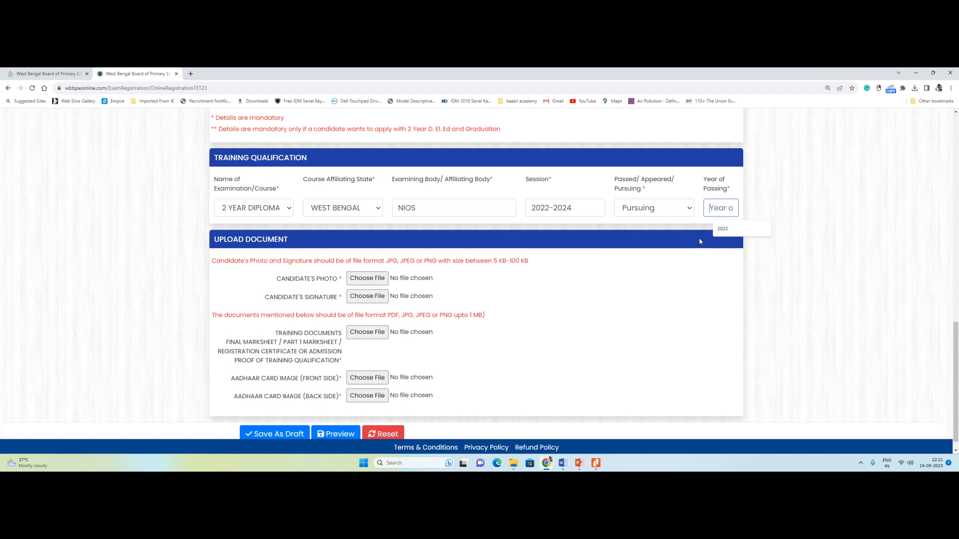
pyautogui.write('2023')
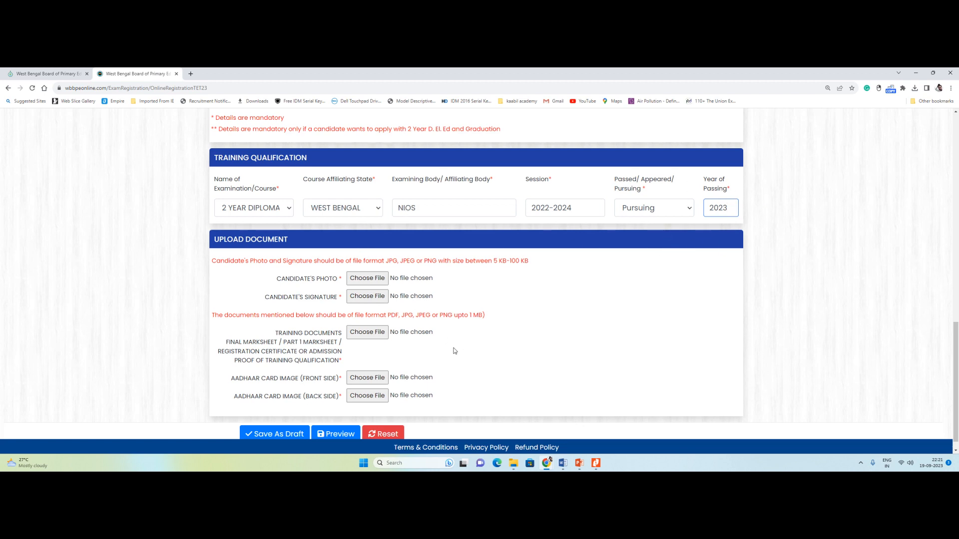
pyautogui.scroll(-1, 364, 266)
# Upload the candidate's photo from Desktop's FORM FILLUP DOCUMENTS folder
pyautogui.click(365, 265)
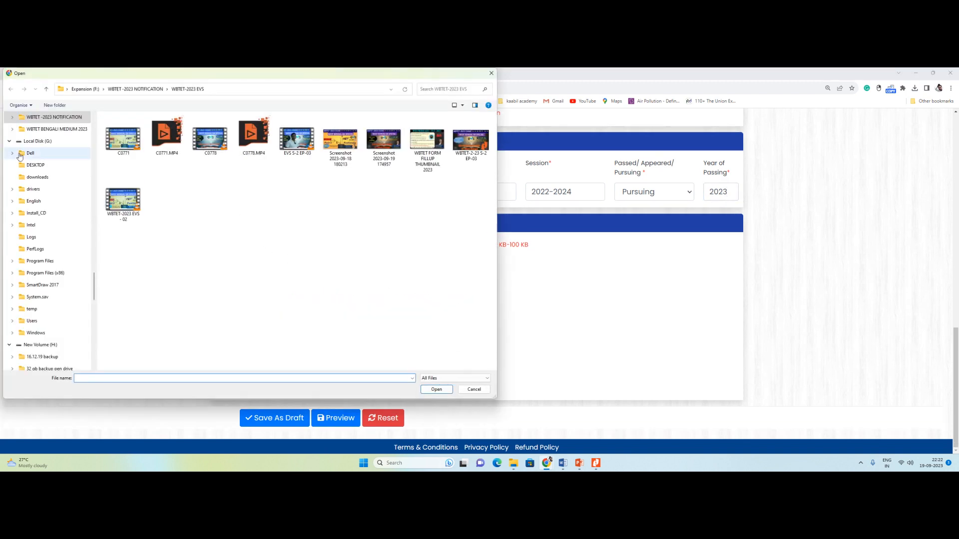
pyautogui.scroll(5, 53, 134)
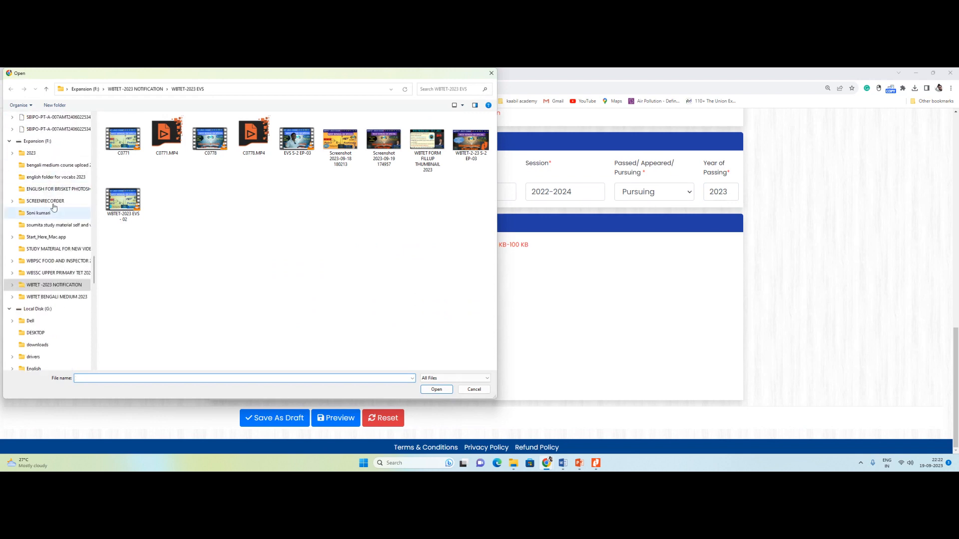
pyautogui.scroll(10, 50, 200)
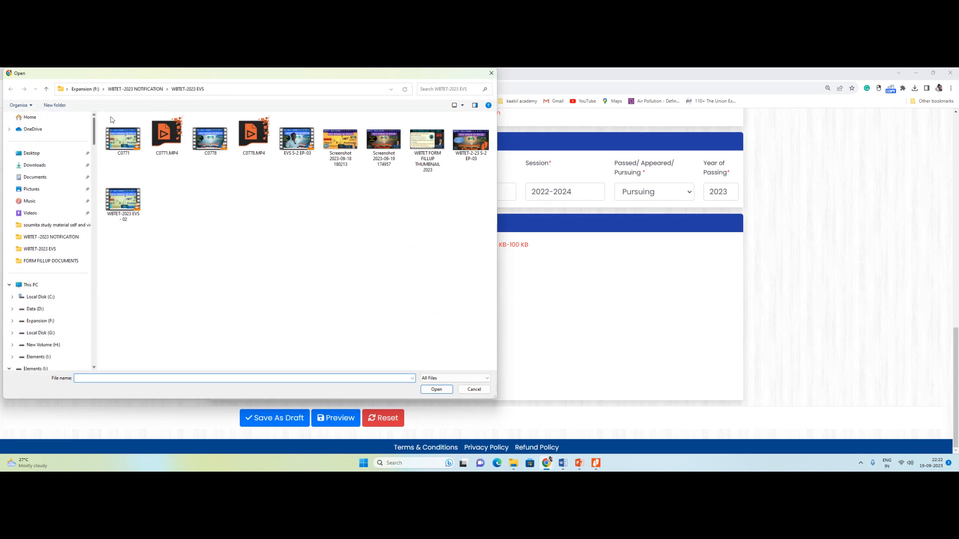
pyautogui.click(45, 157)
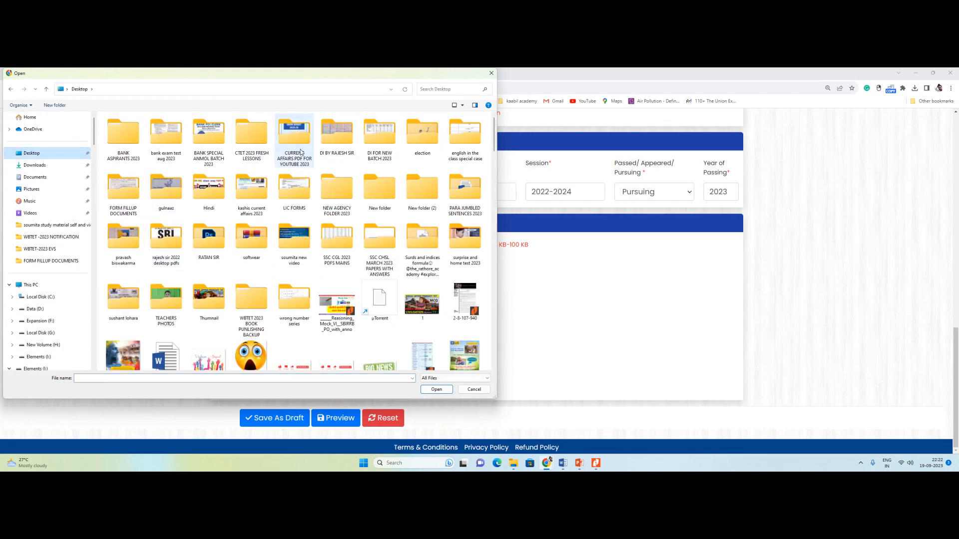
pyautogui.doubleClick(129, 187)
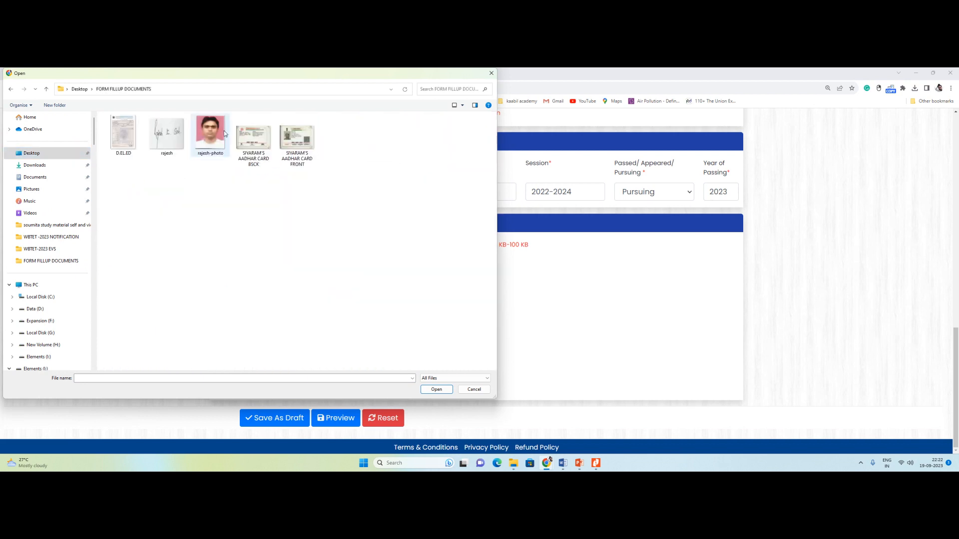
pyautogui.doubleClick(210, 134)
# Attach the signature image and the D.EL.ED training certificate
pyautogui.click(367, 314)
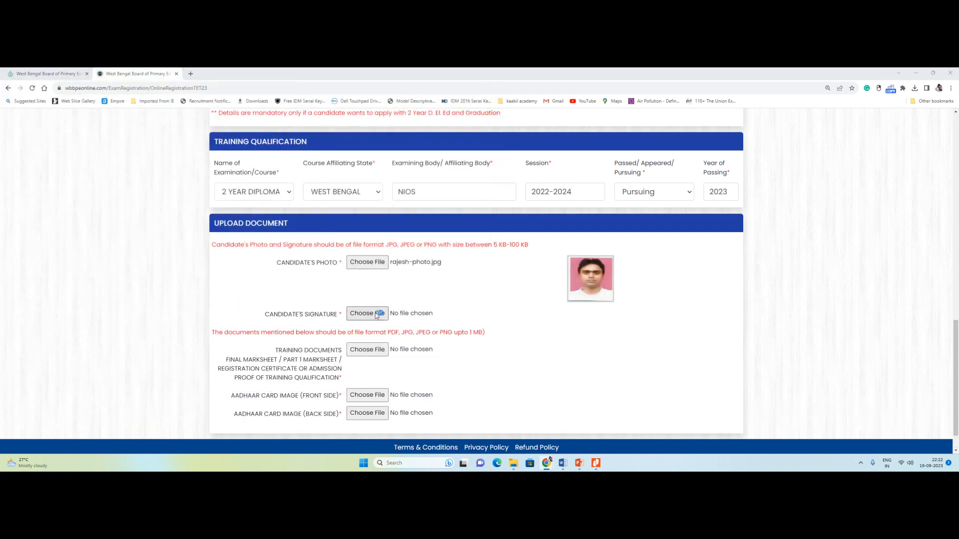
pyautogui.doubleClick(168, 141)
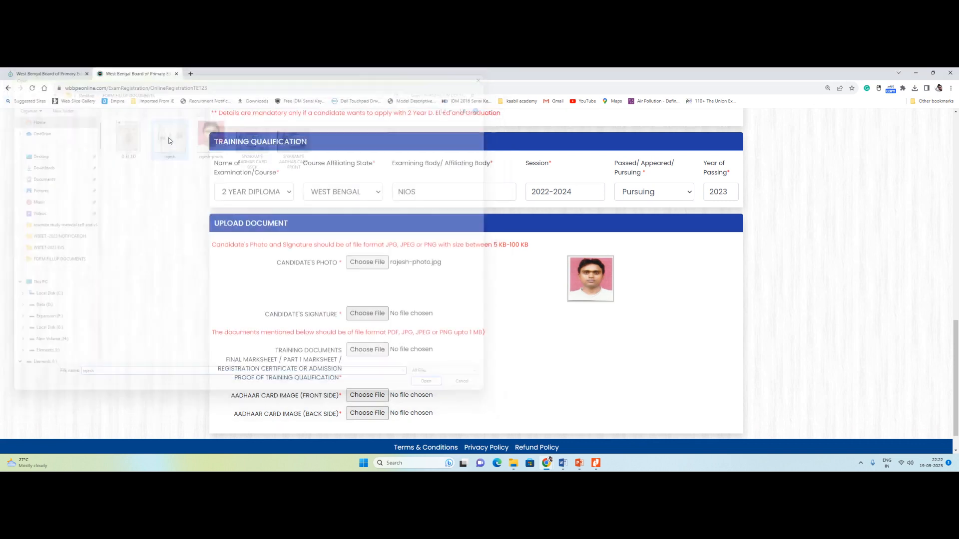
pyautogui.scroll(-1, 369, 339)
pyautogui.click(373, 321)
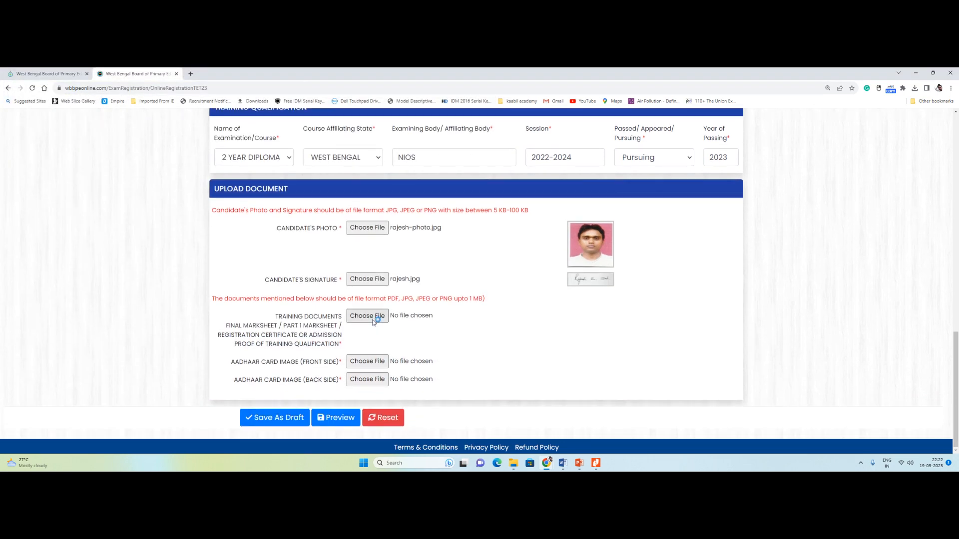
pyautogui.doubleClick(128, 134)
# Attach the Aadhaar card front and back images
pyautogui.click(367, 361)
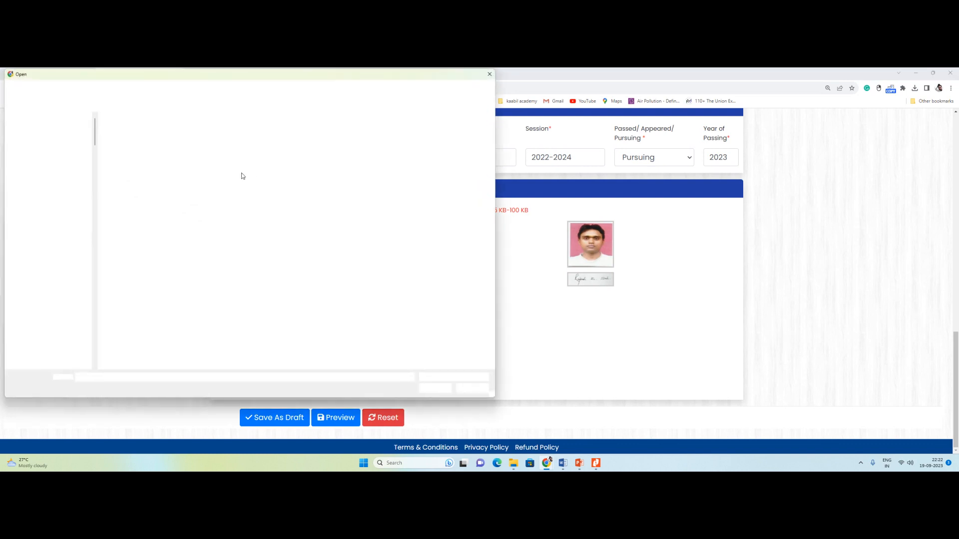
pyautogui.doubleClick(297, 140)
pyautogui.click(378, 381)
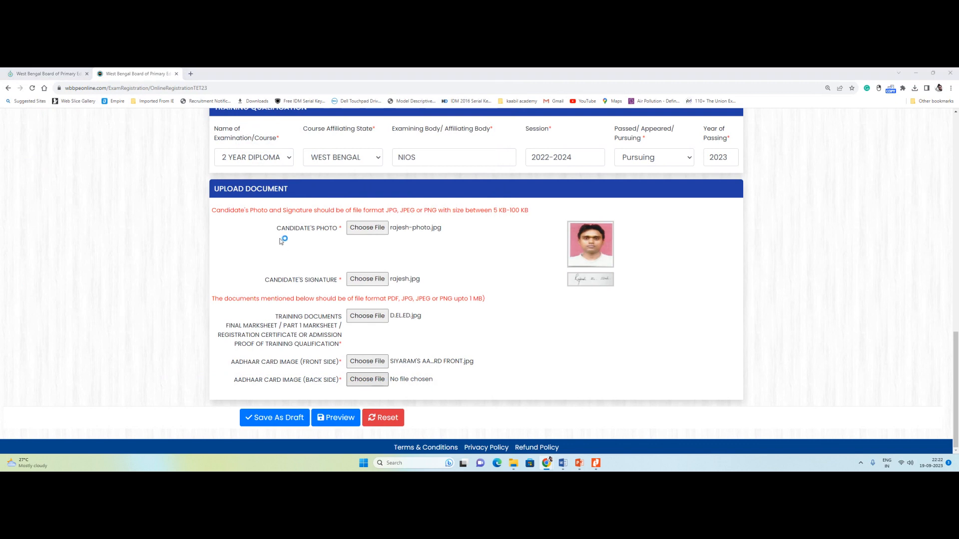
pyautogui.click(245, 140)
pyautogui.doubleClick(244, 141)
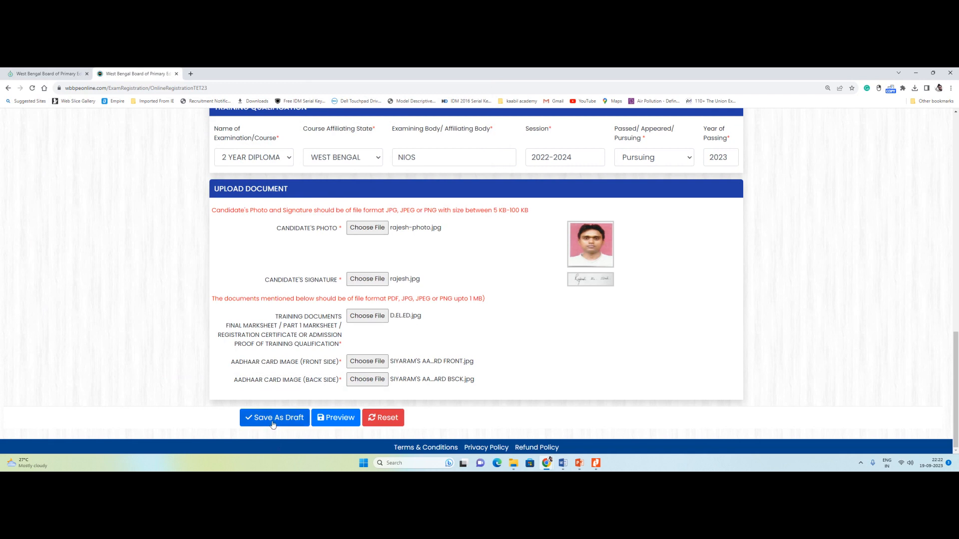
# Preview the locked application form, review it down to the Disclaimer, and tick the declaration checkbox
pyautogui.click(336, 418)
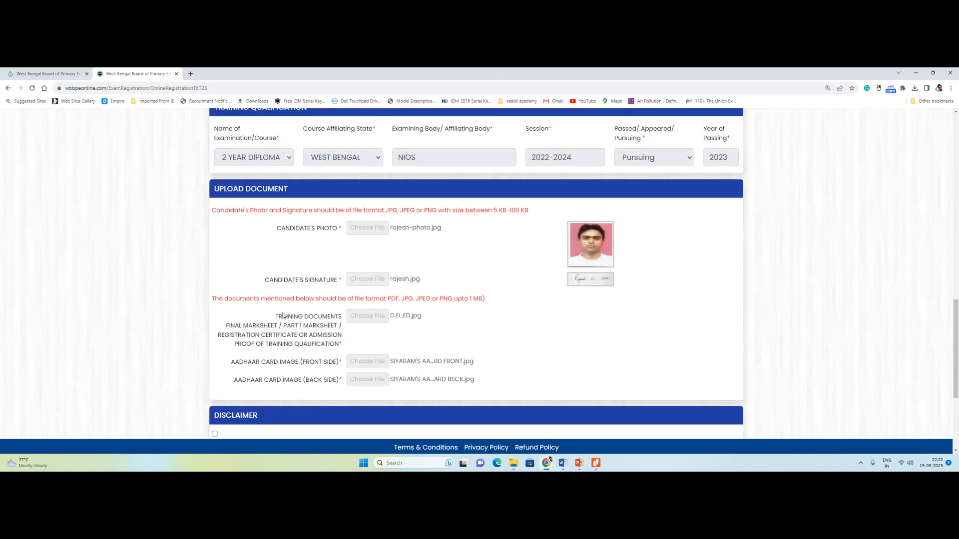
pyautogui.scroll(15, 284, 316)
pyautogui.scroll(-4, 290, 321)
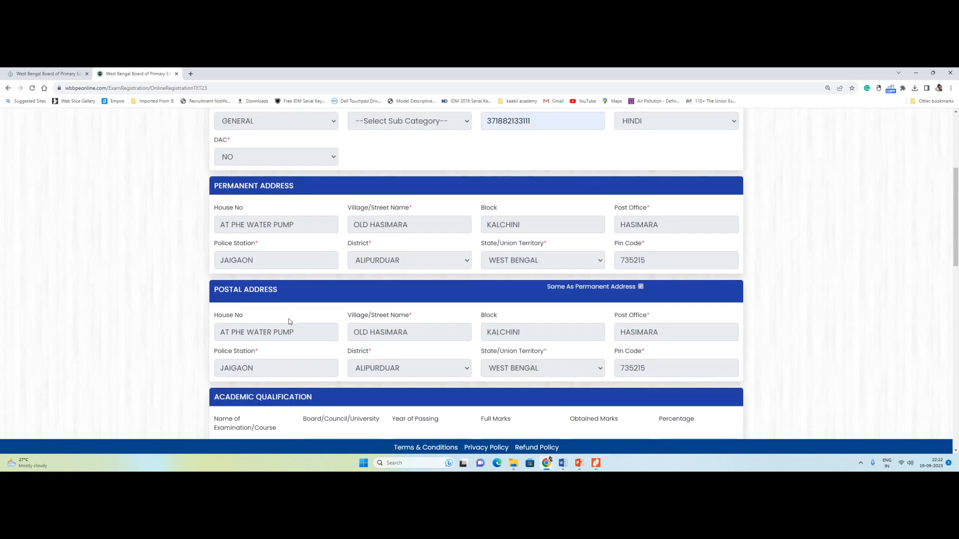
pyautogui.scroll(-8, 289, 322)
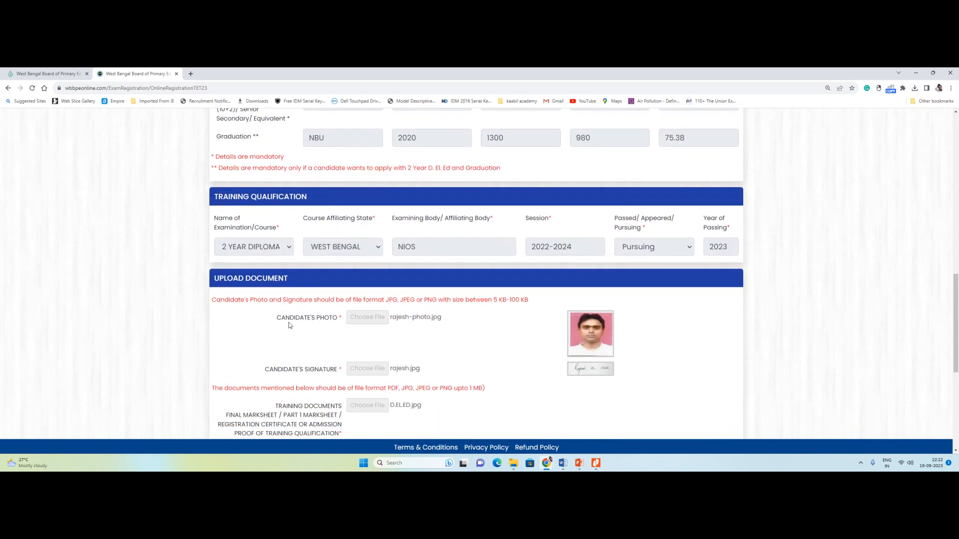
pyautogui.scroll(-1, 289, 326)
pyautogui.scroll(-2, 289, 325)
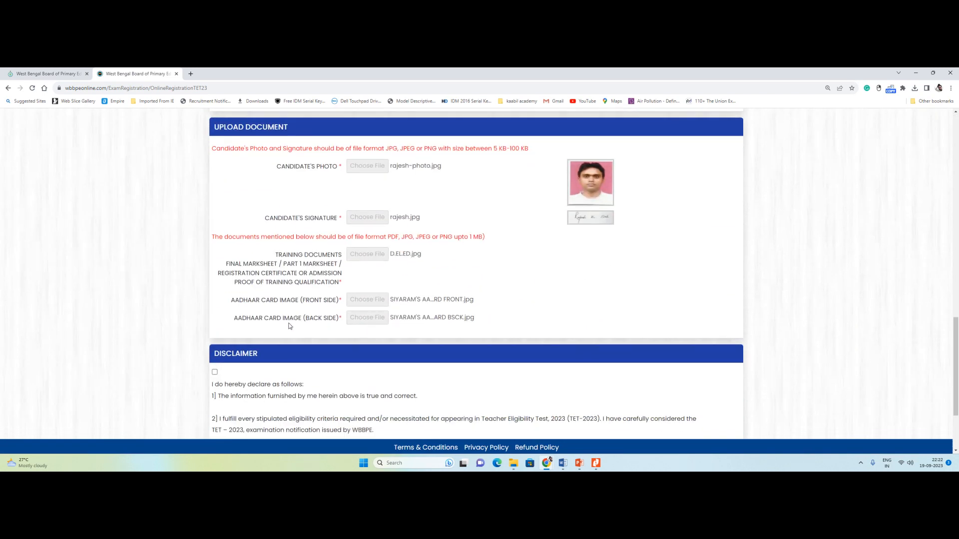
pyautogui.scroll(-2, 289, 326)
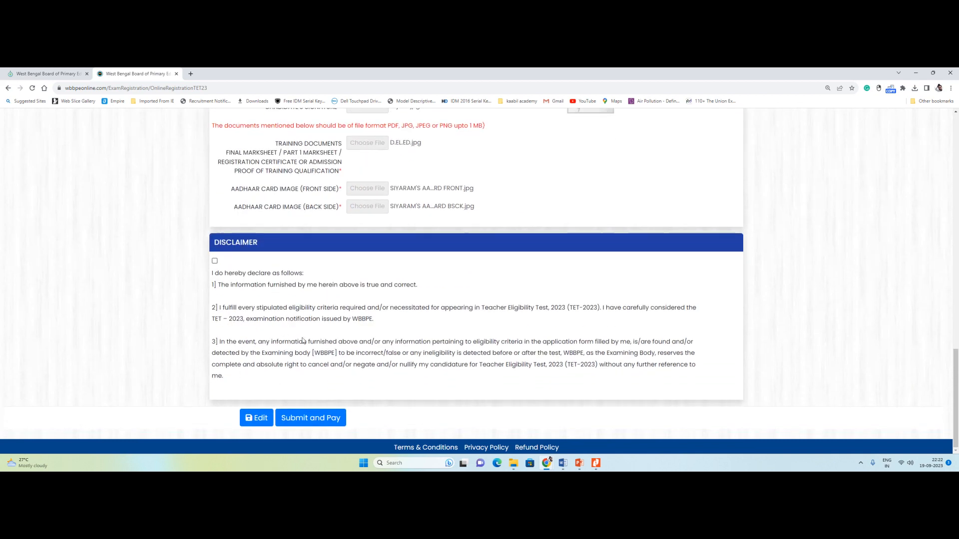
pyautogui.click(215, 261)
# Submit the form, choose UPI on BillDesk's ₹500 payment page, then return to the Important Links tab
pyautogui.click(320, 419)
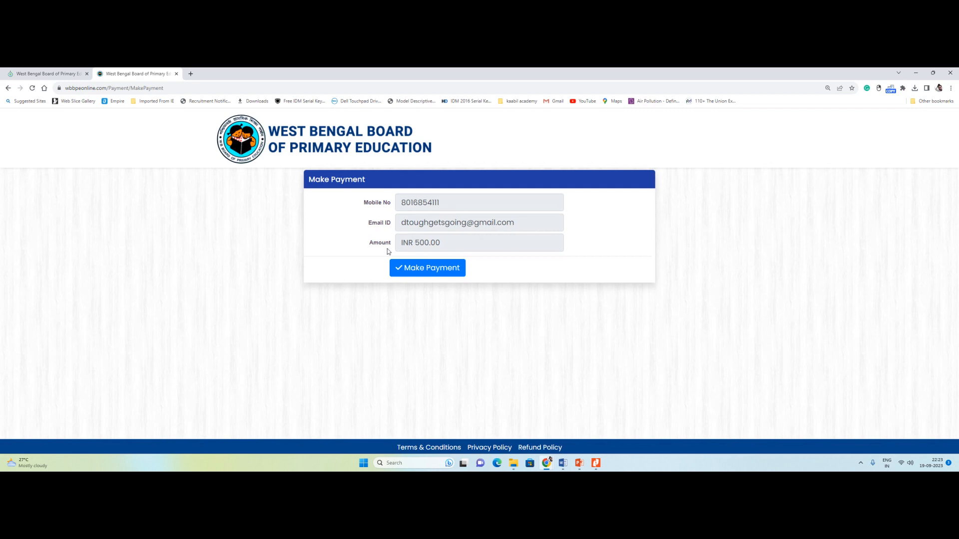
pyautogui.click(433, 268)
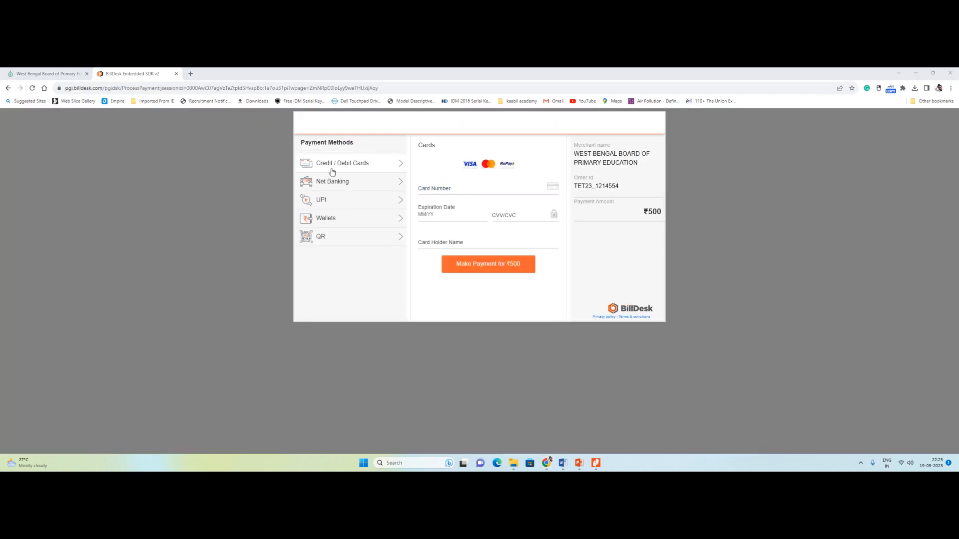
pyautogui.click(328, 203)
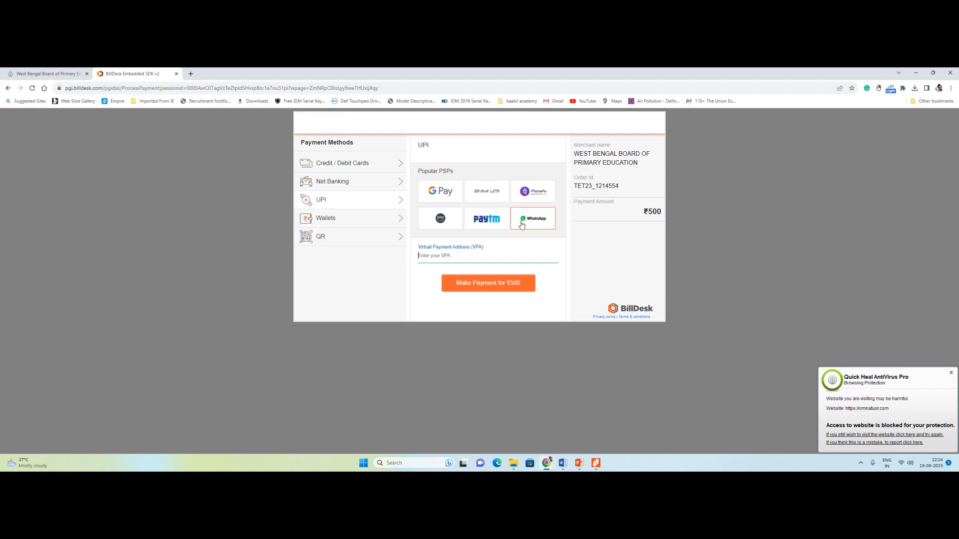
pyautogui.click(475, 248)
pyautogui.click(951, 373)
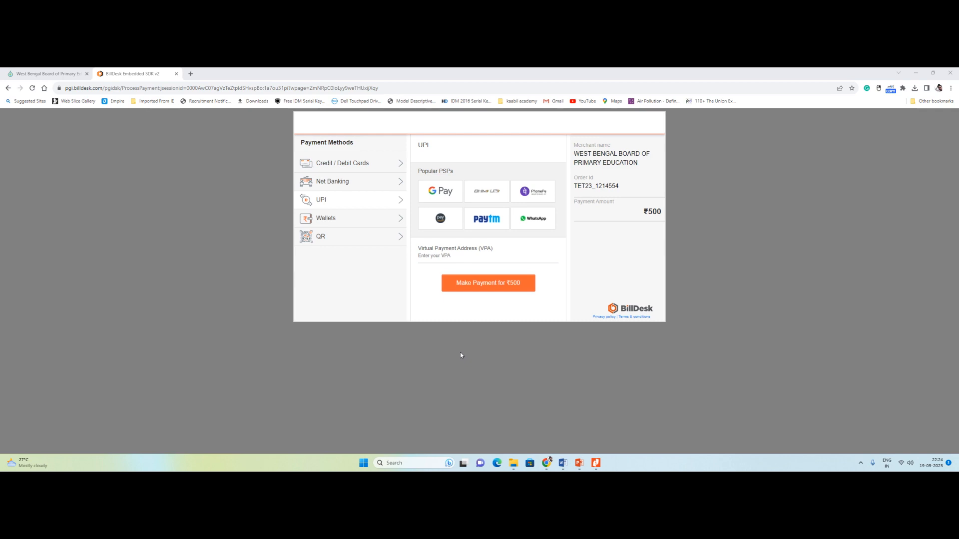
pyautogui.click(29, 75)
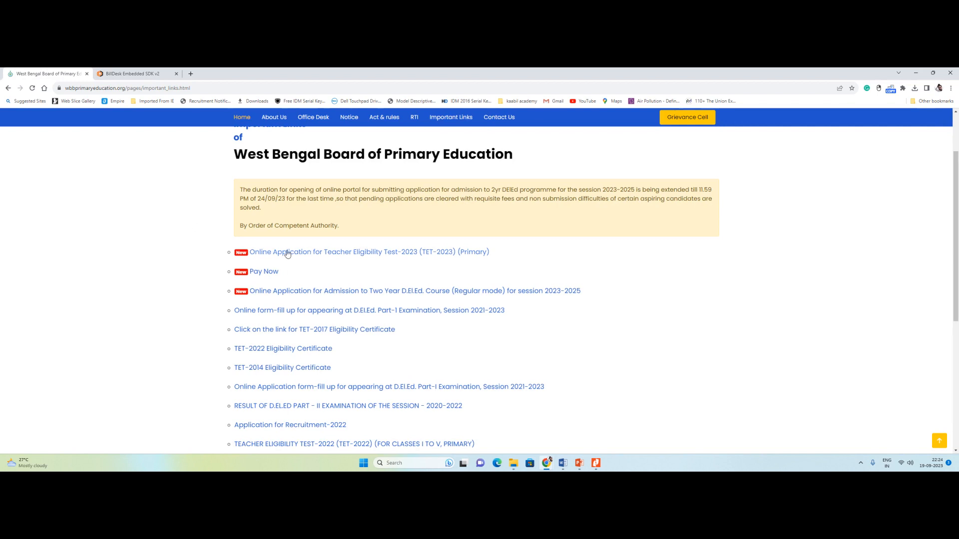
# Open the TET-2023 application page with its notice board and close the BillDesk payment tab
pyautogui.click(287, 252)
pyautogui.click(479, 358)
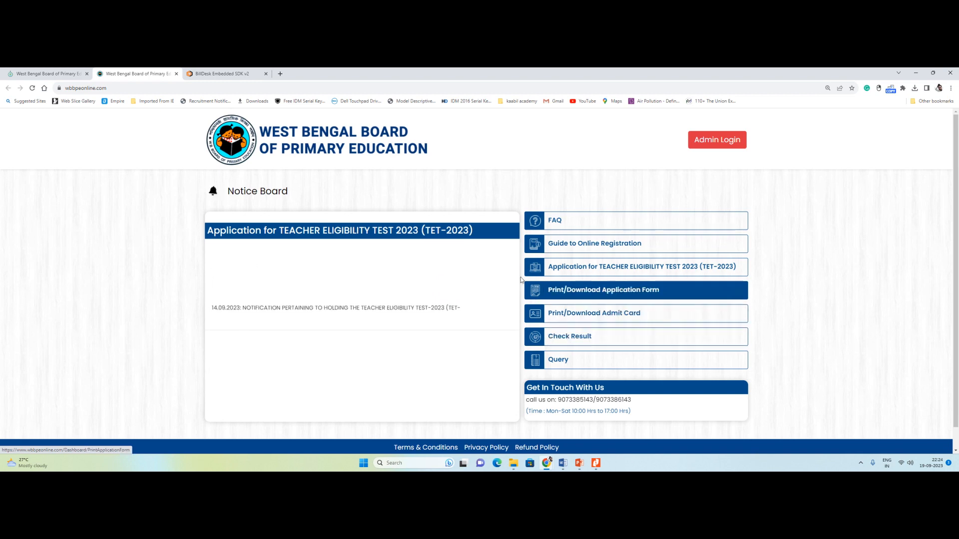
pyautogui.click(230, 74)
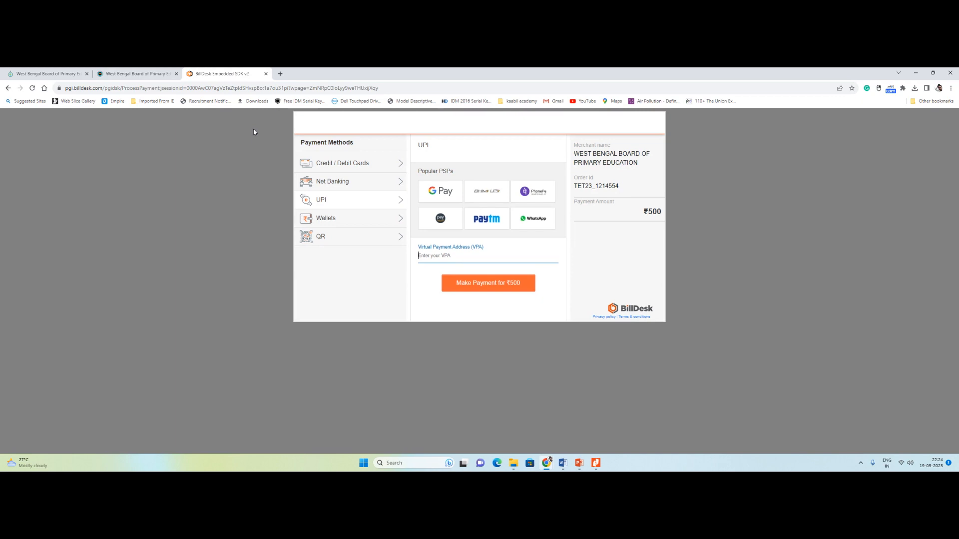
pyautogui.click(266, 74)
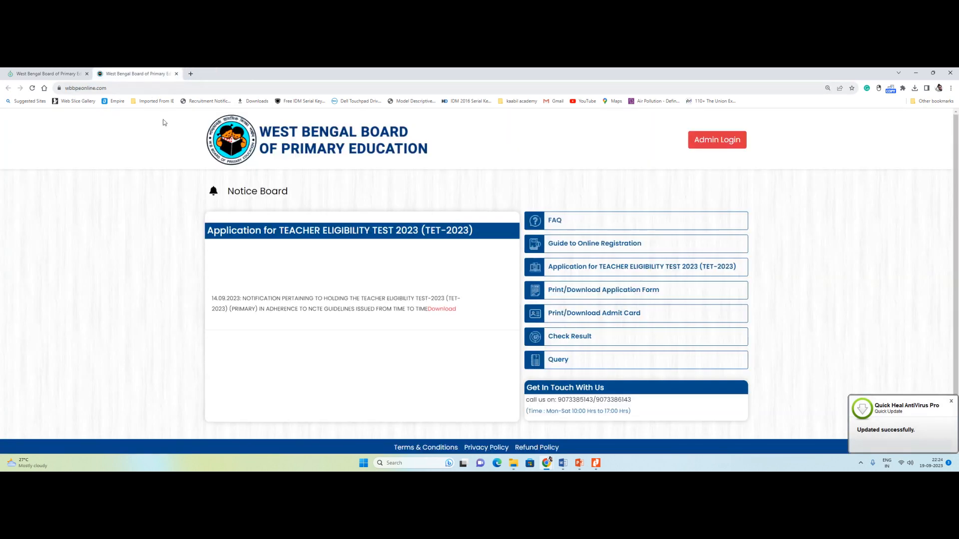
# Minimise the multiple choice questions PDF and bring up the FORM FILLUP DOCUMENTS folder
pyautogui.moveTo(596, 463)
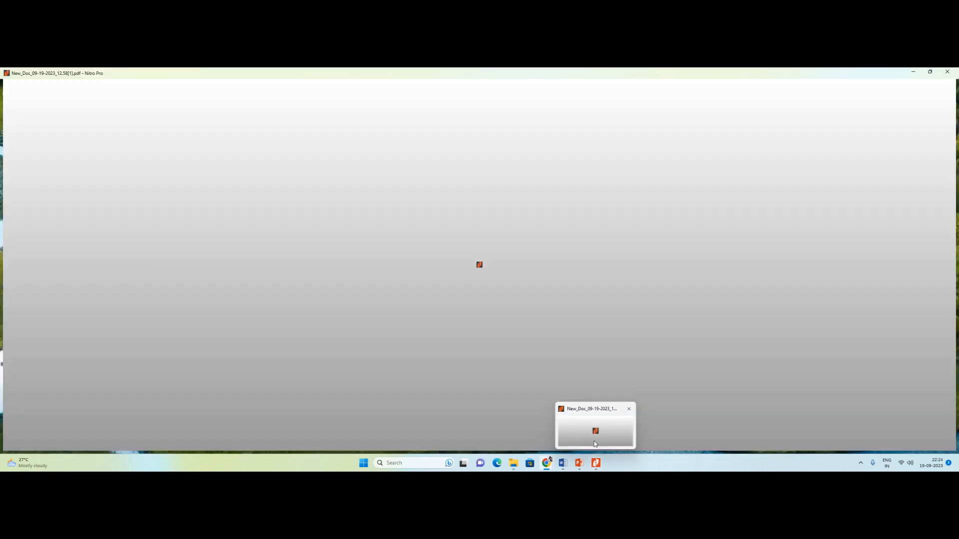
pyautogui.click(595, 443)
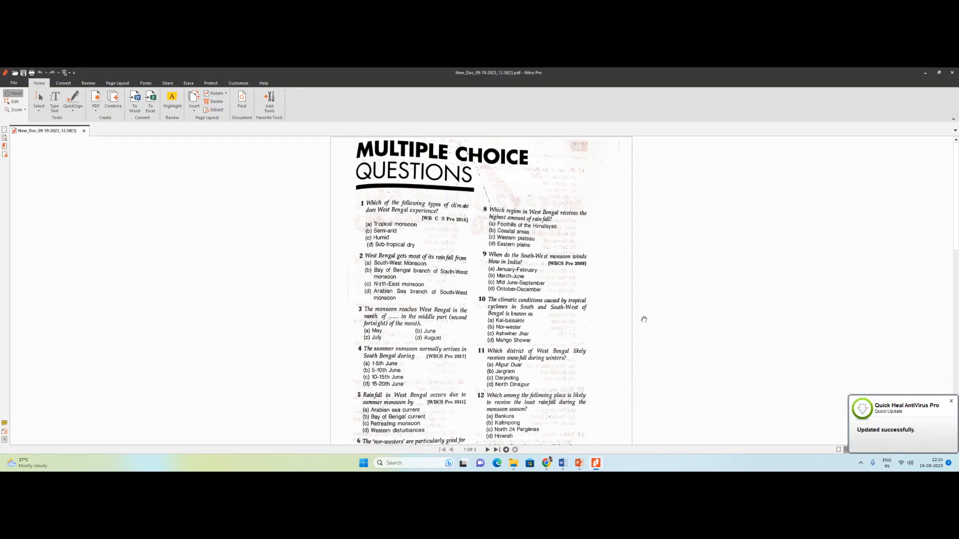
pyautogui.click(924, 74)
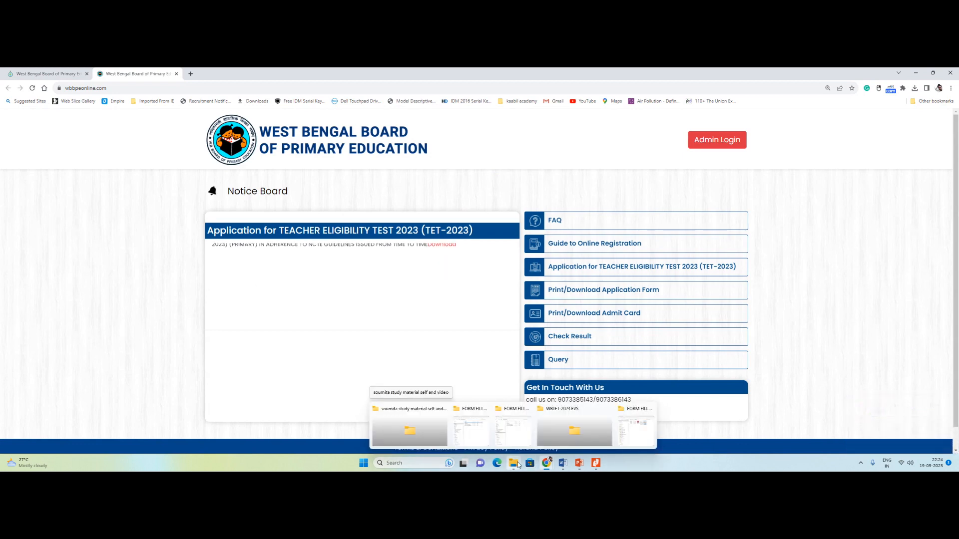
pyautogui.click(518, 464)
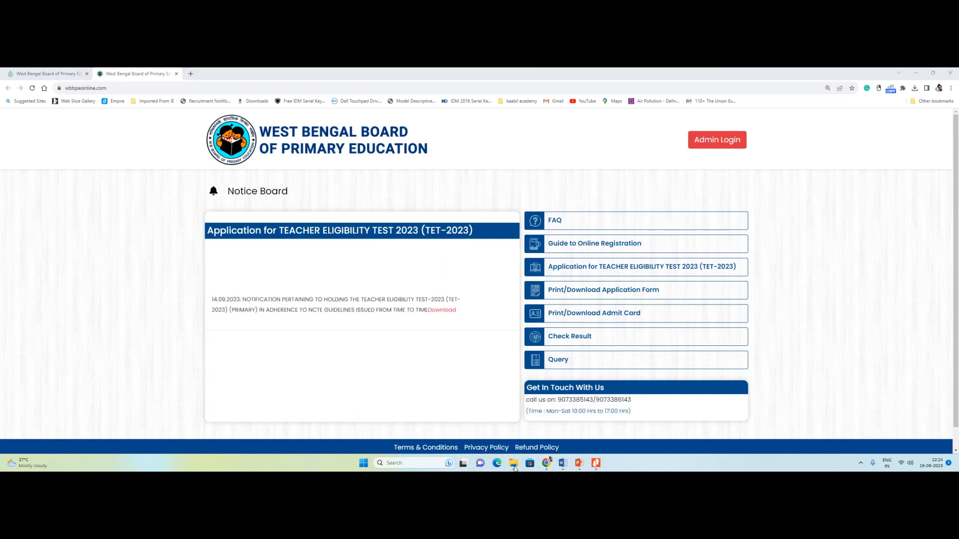
# View the WBTET FORM FILLUP THUMBNAIL 2023 image from WBTET-2023 EVS, then close Explorer and the viewer
pyautogui.moveTo(515, 467)
pyautogui.click(410, 432)
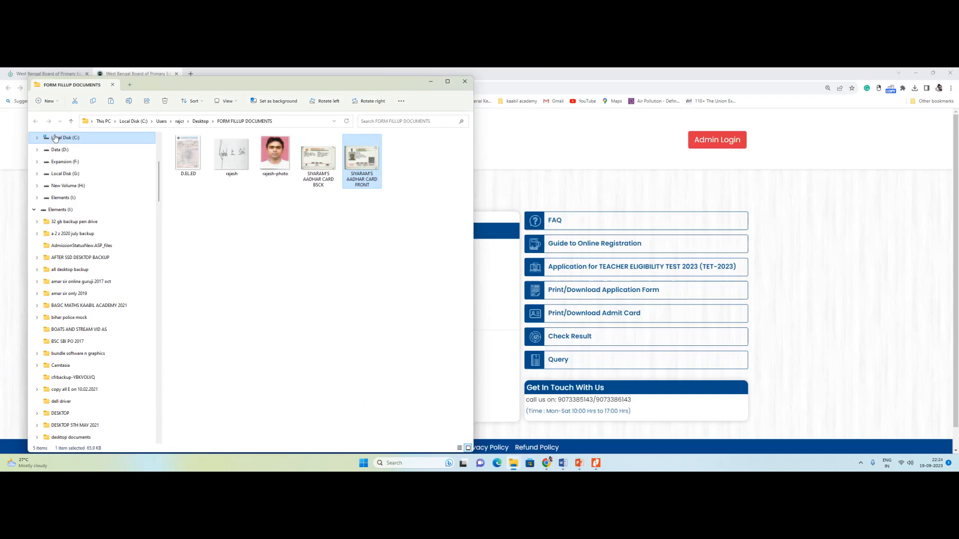
pyautogui.scroll(4, 87, 214)
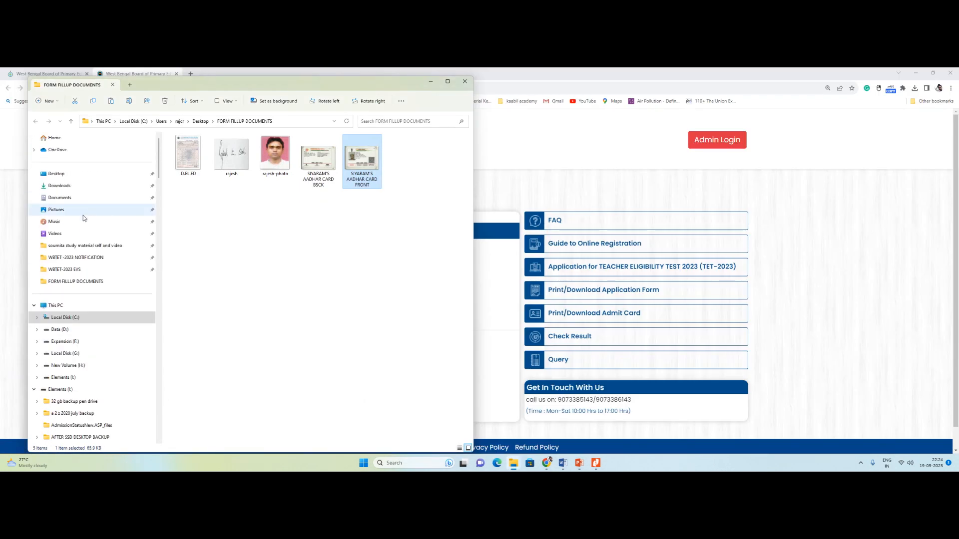
pyautogui.click(82, 270)
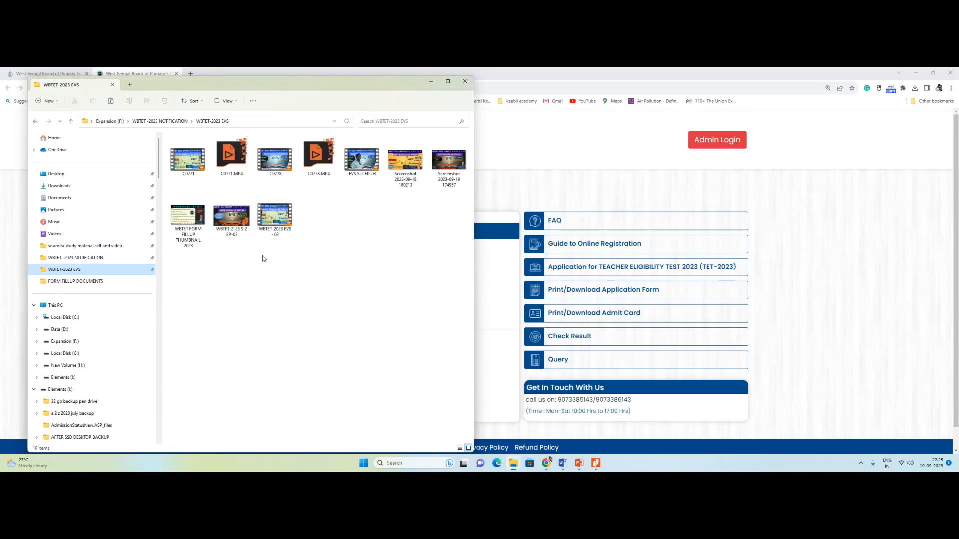
pyautogui.doubleClick(188, 218)
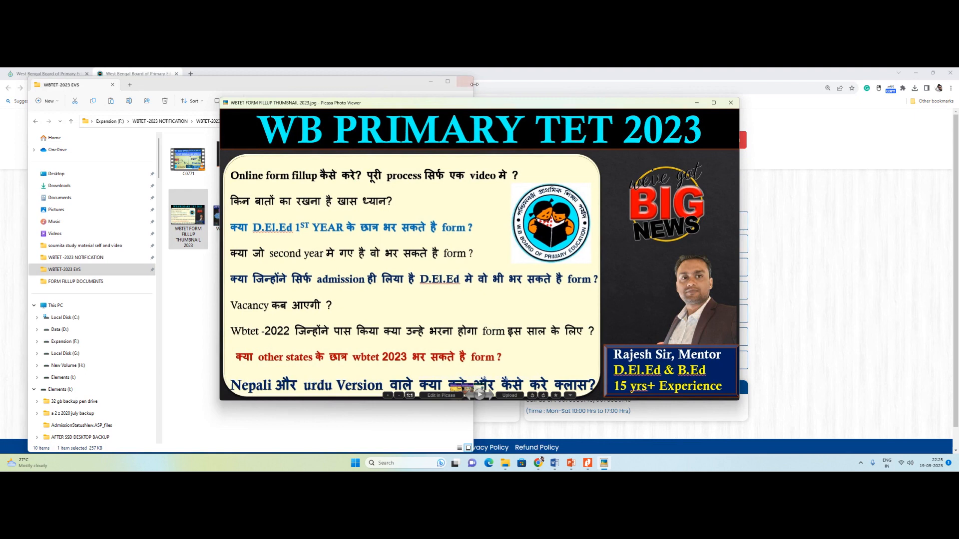
pyautogui.click(464, 82)
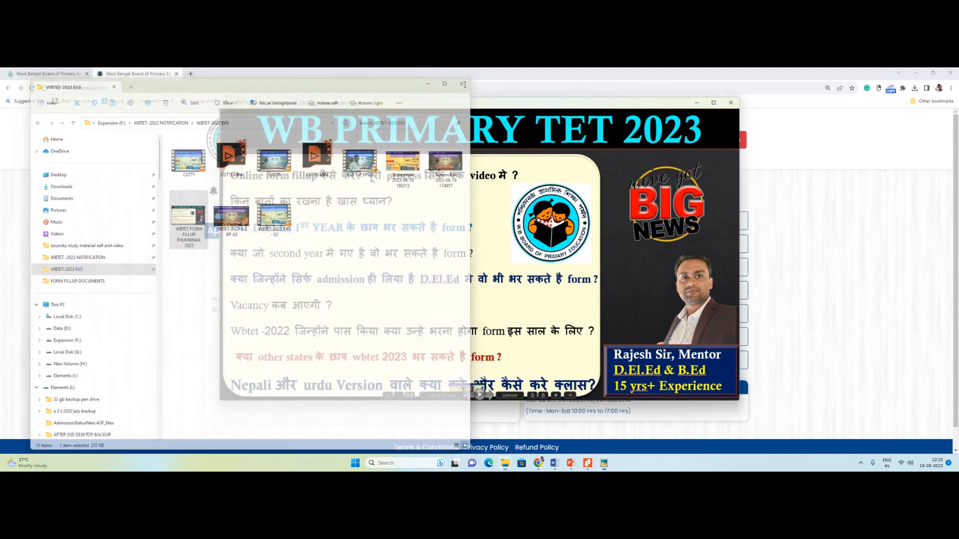
pyautogui.press('Escape')
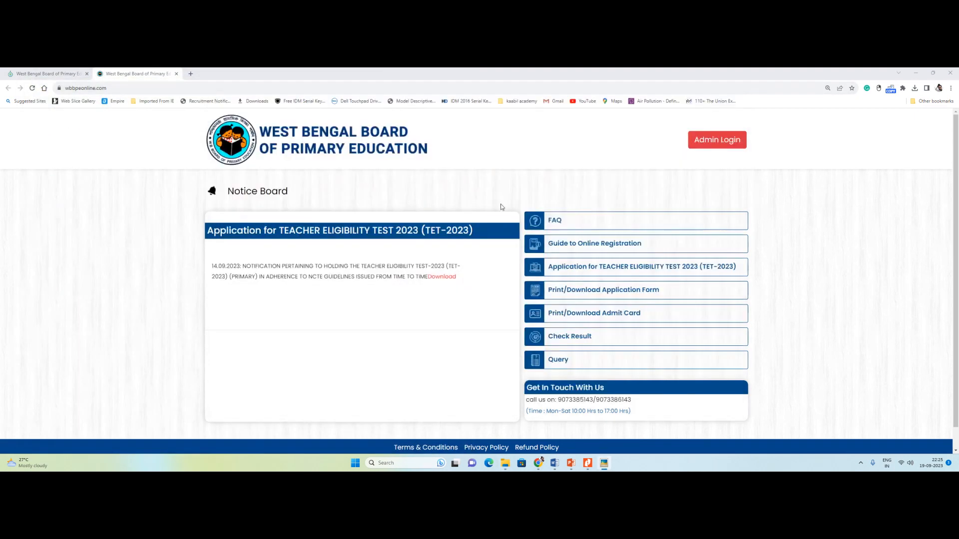